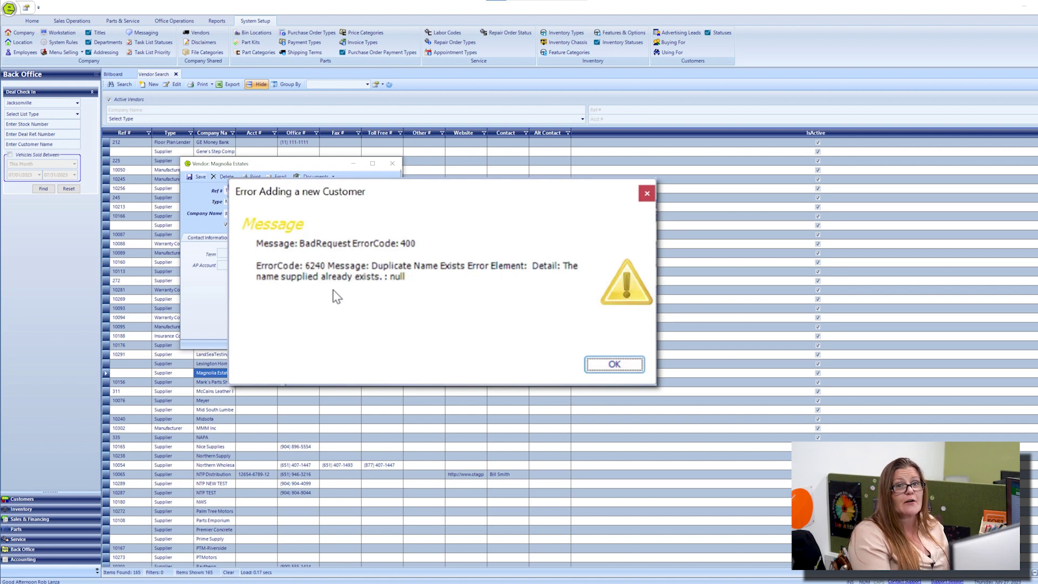
- Dismiss the duplicate-name error and open the System Rules list, sorted by rule code in descending order
key("Return")
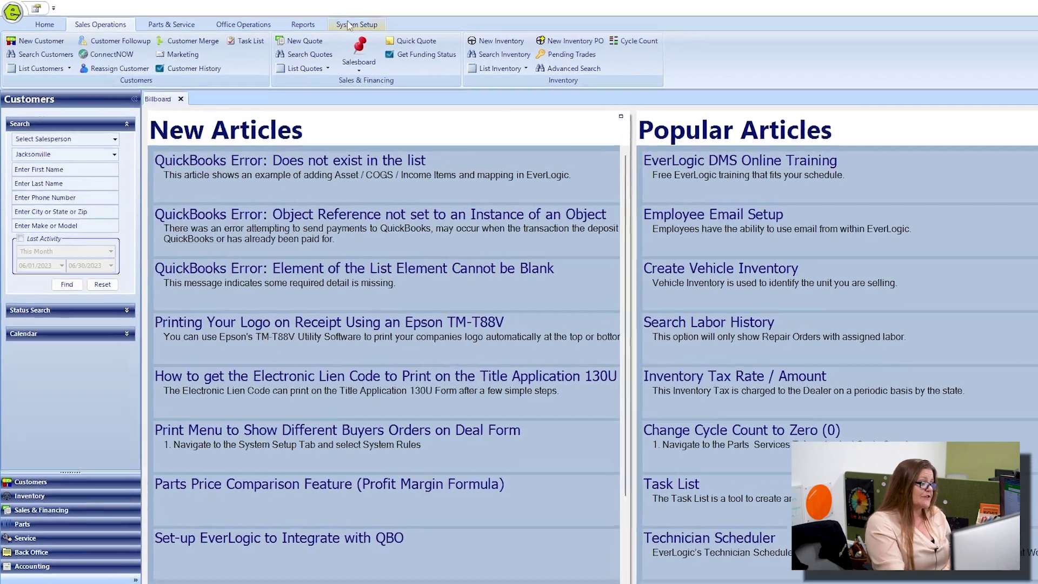
left_click(349, 26)
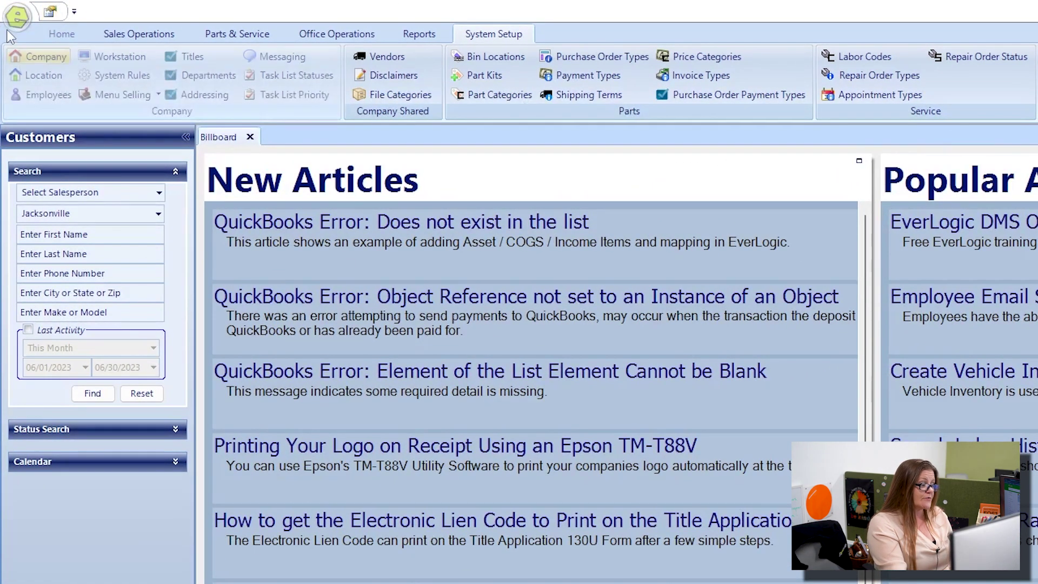
left_click(110, 76)
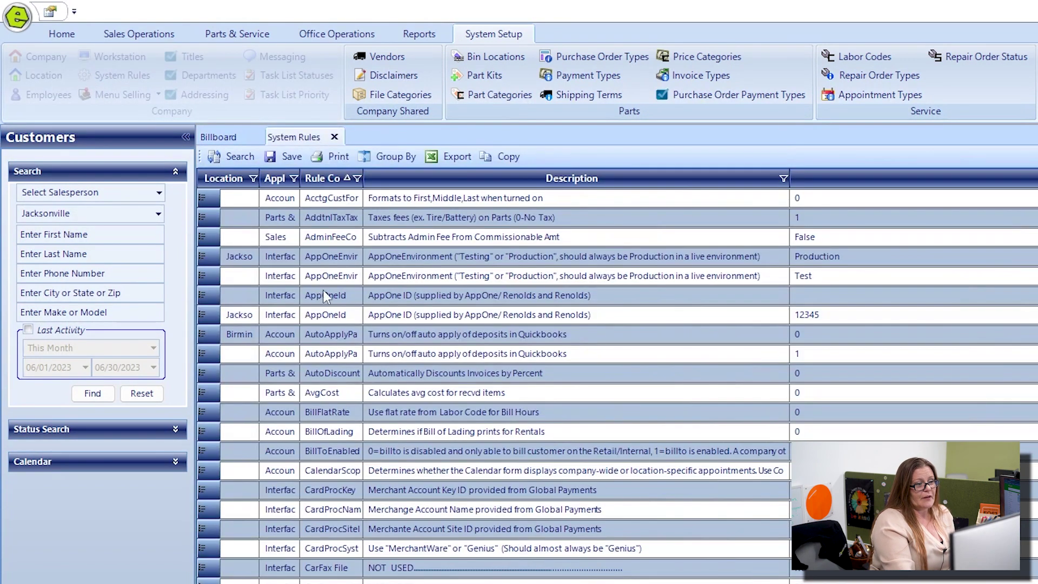
scroll(306, 565, "down", 3)
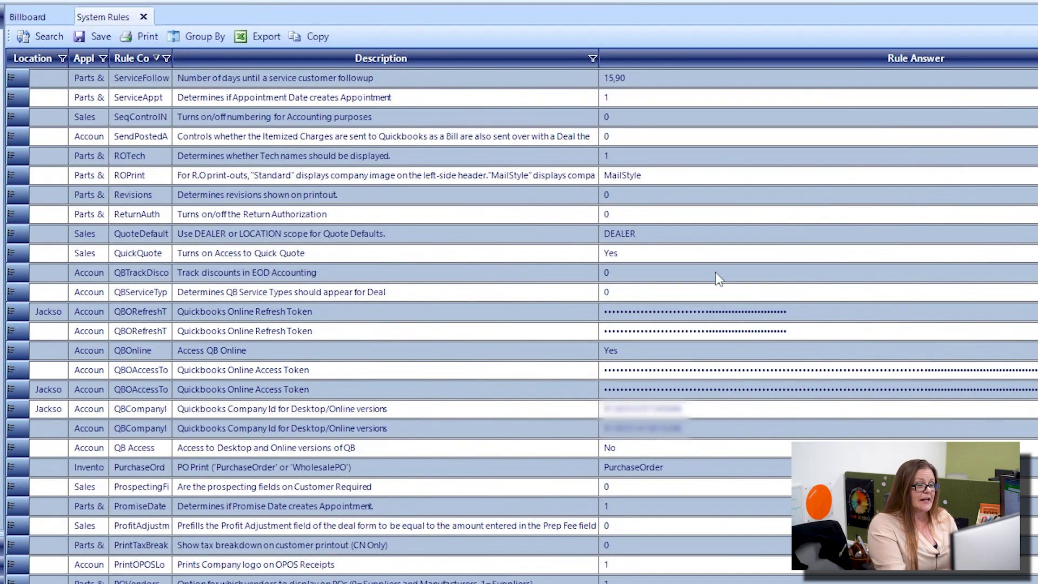
- Clear the answer of the QBORefreshToken rule for the Jacksonville location
double_click(674, 314)
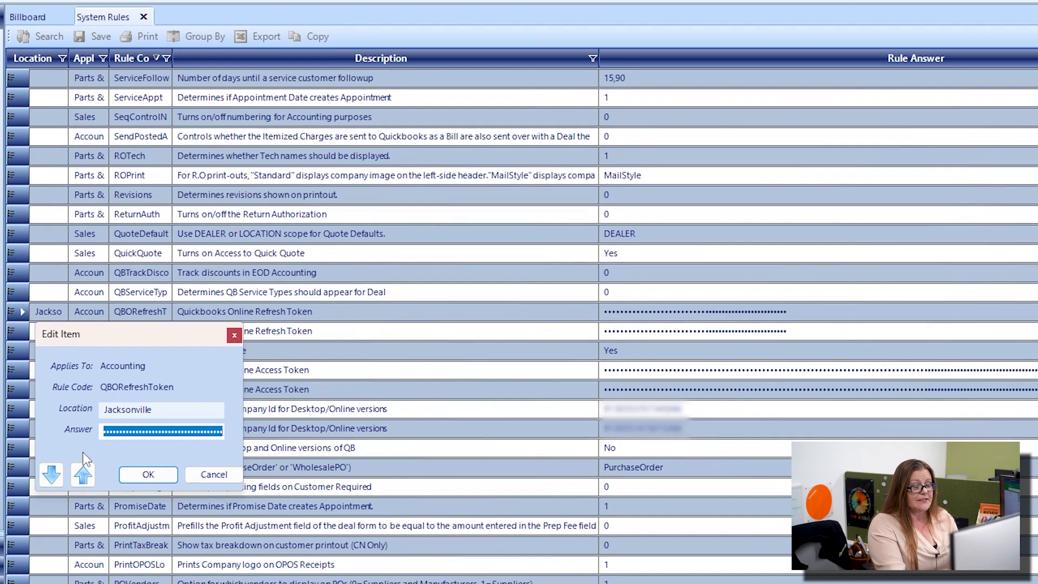
key("BackSpace")
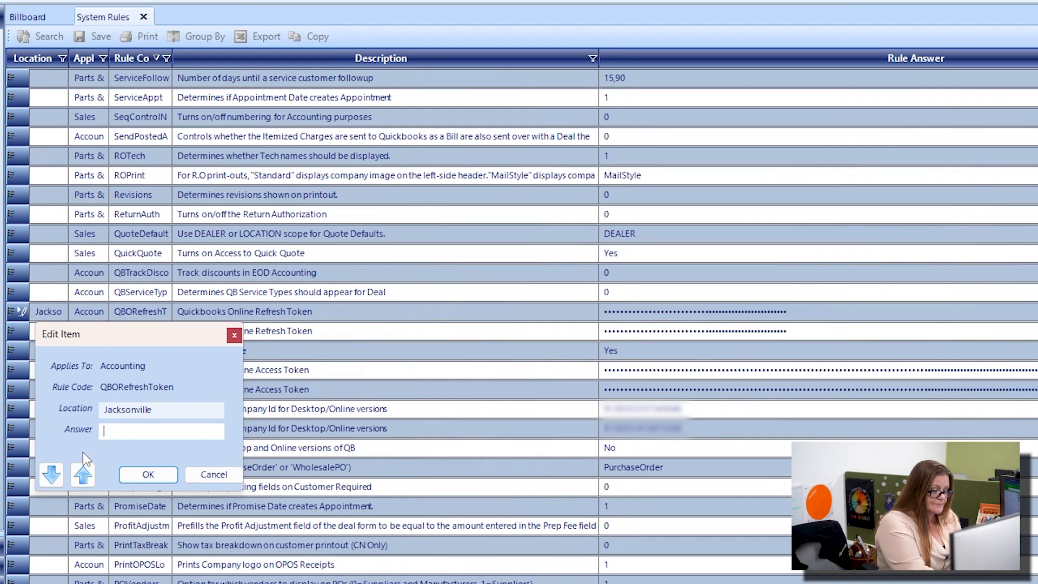
left_click(146, 471)
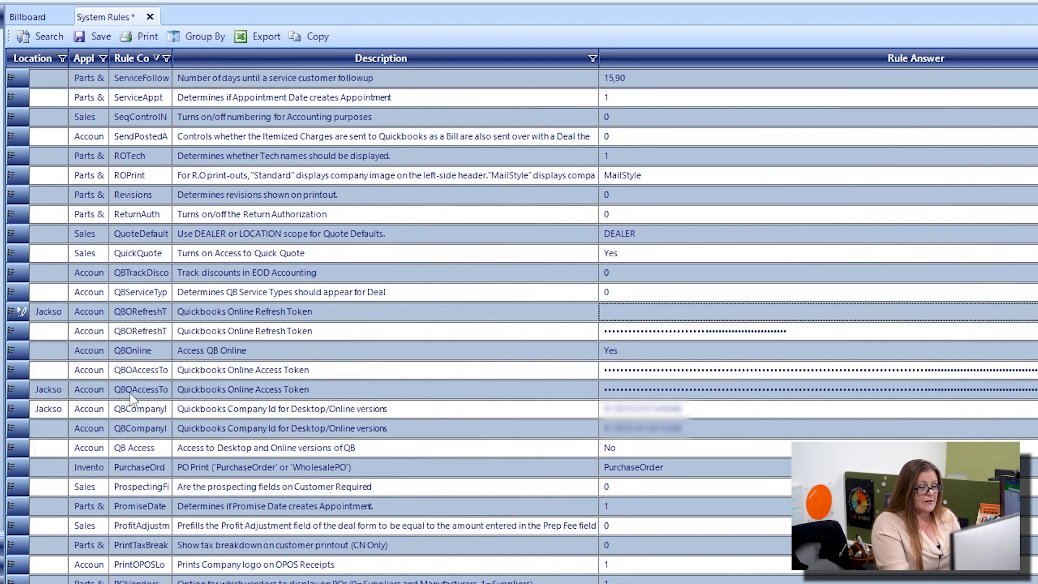
- Clear the answer of the QBOAccessToken rule that has no location, and save the system rules
double_click(146, 370)
double_click(159, 490)
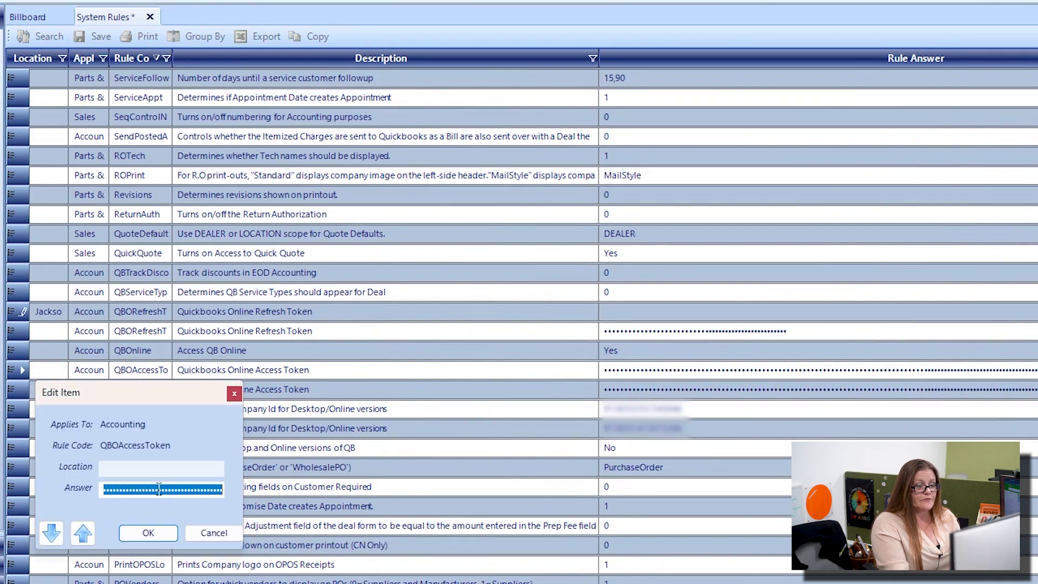
key("BackSpace")
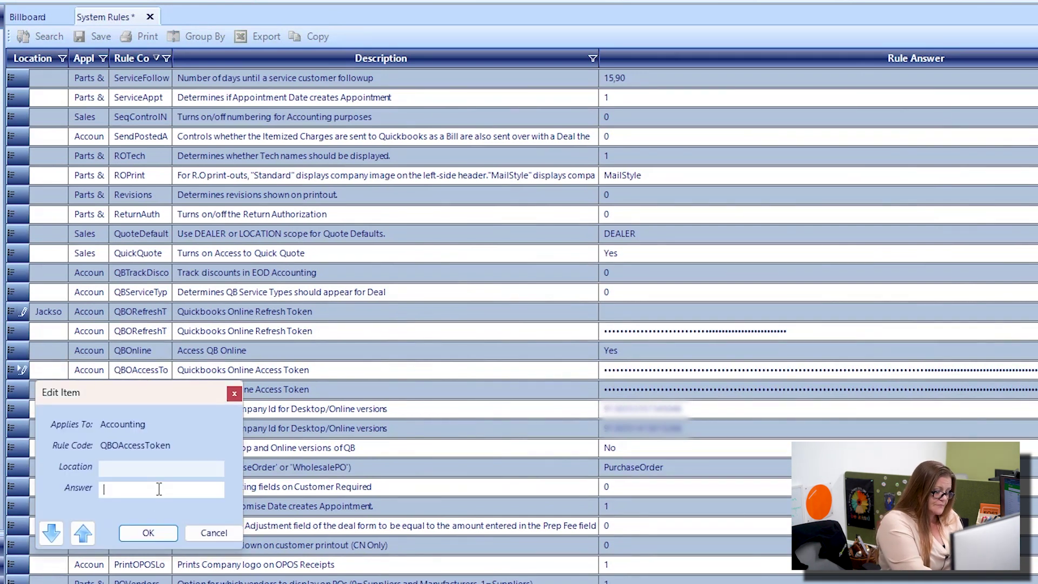
left_click(146, 532)
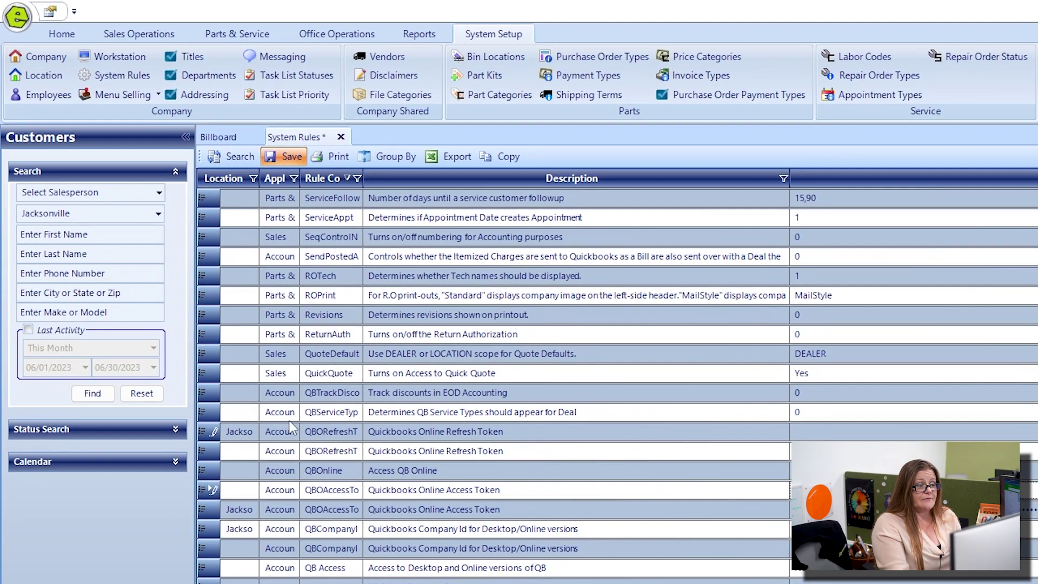
left_click(284, 157)
- Open System Rules, confirm the Birmingham AutoApplyPayment rule with answer 0, and save the rules
left_click(18, 13)
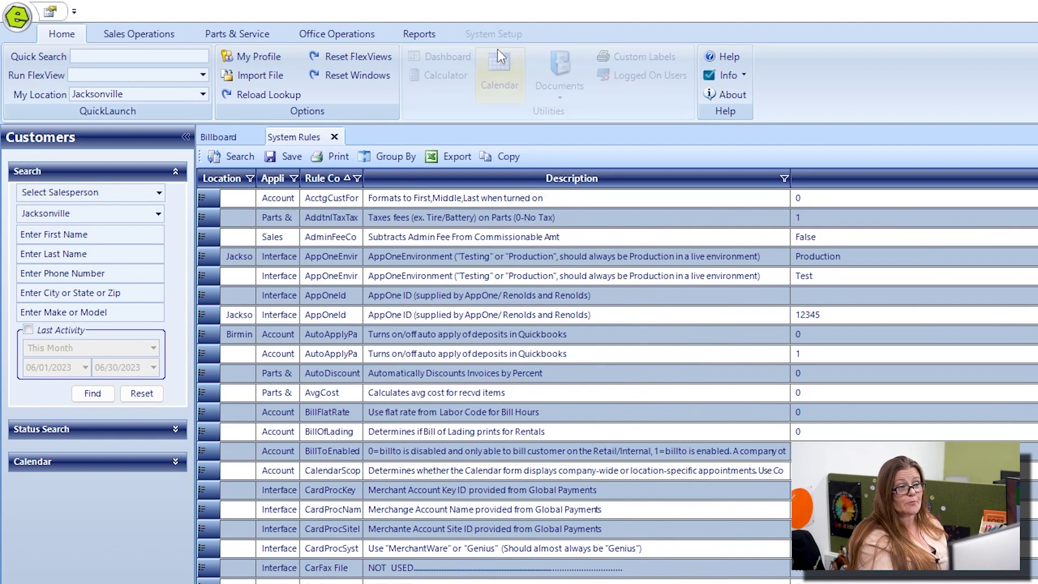
left_click(511, 31)
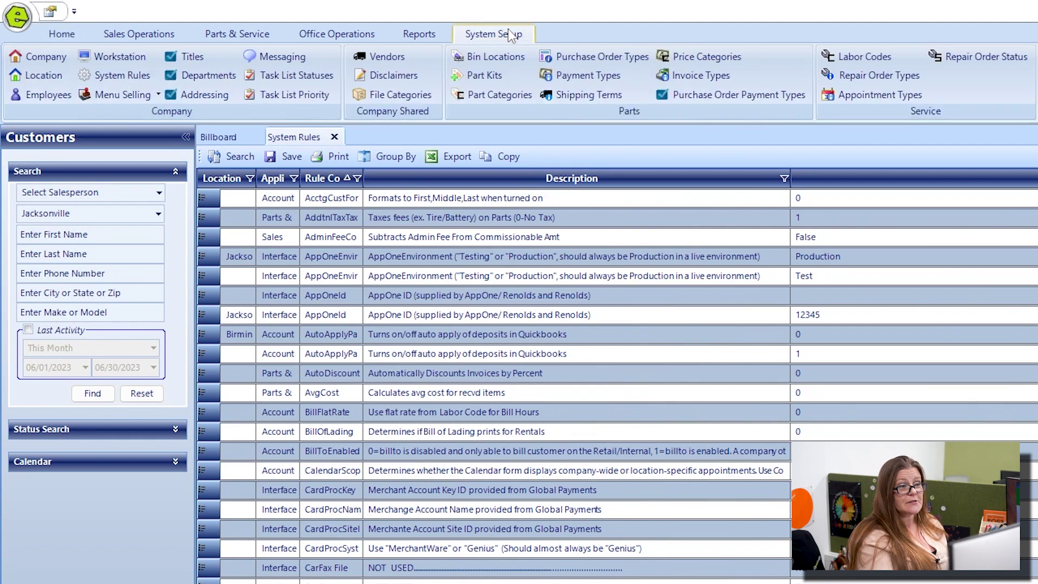
left_click(113, 83)
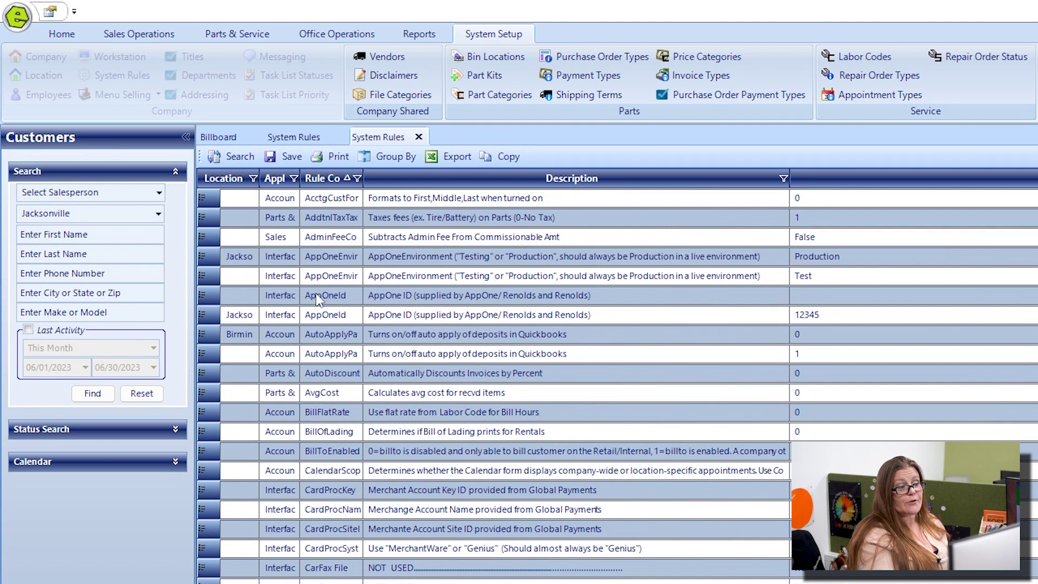
double_click(320, 339)
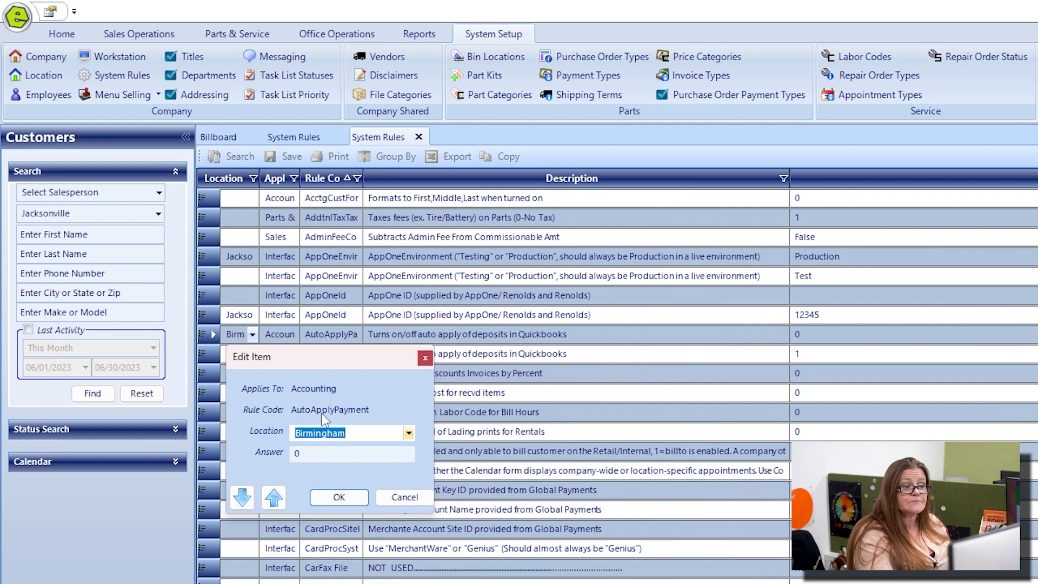
left_click(300, 454)
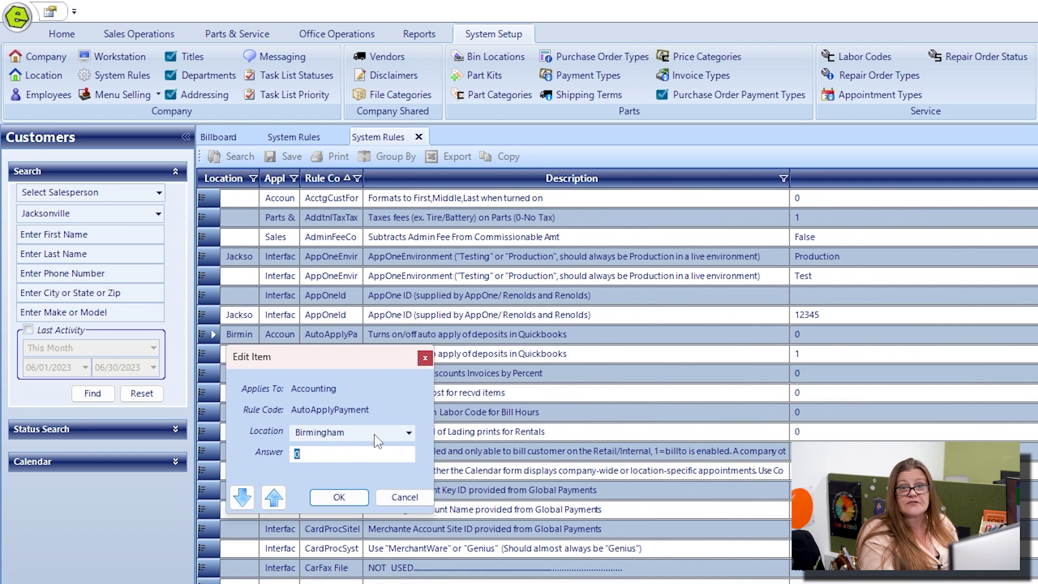
left_click(327, 497)
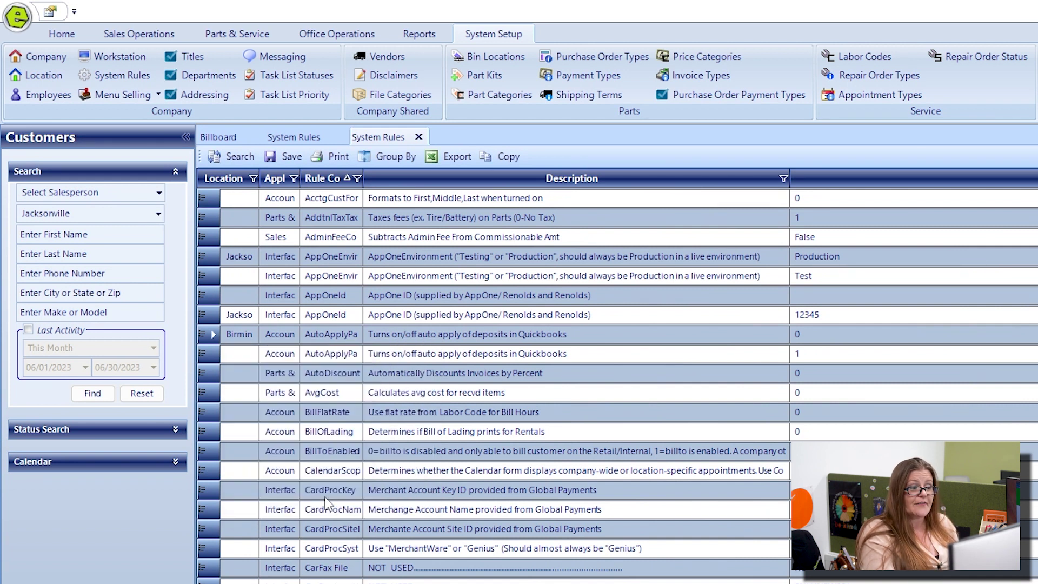
left_click(292, 158)
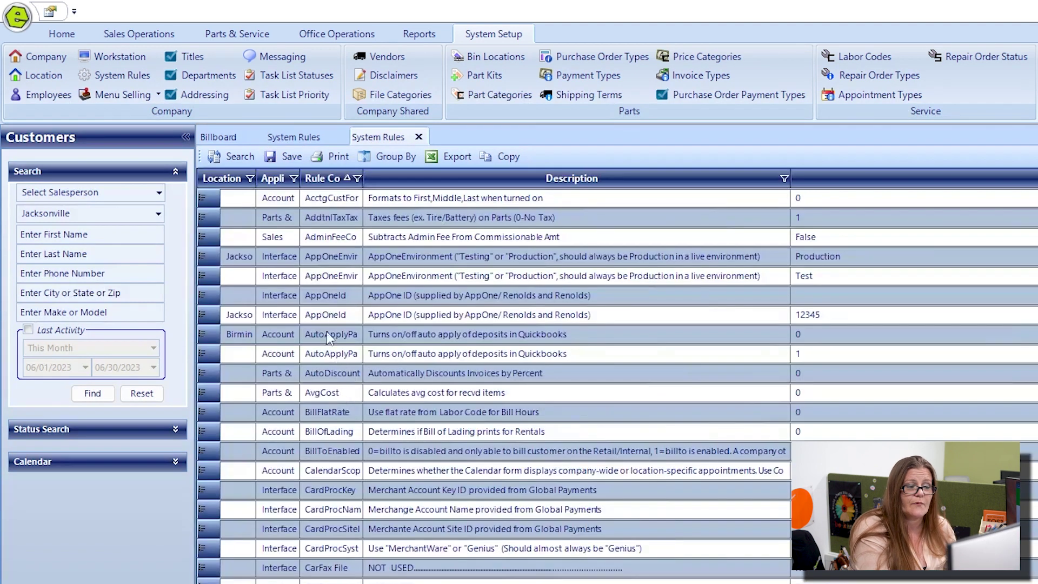
- Reopen System Rules, accept answer 0 for Birmingham's AutoApplyPayment rule once more, and save
left_click(362, 38)
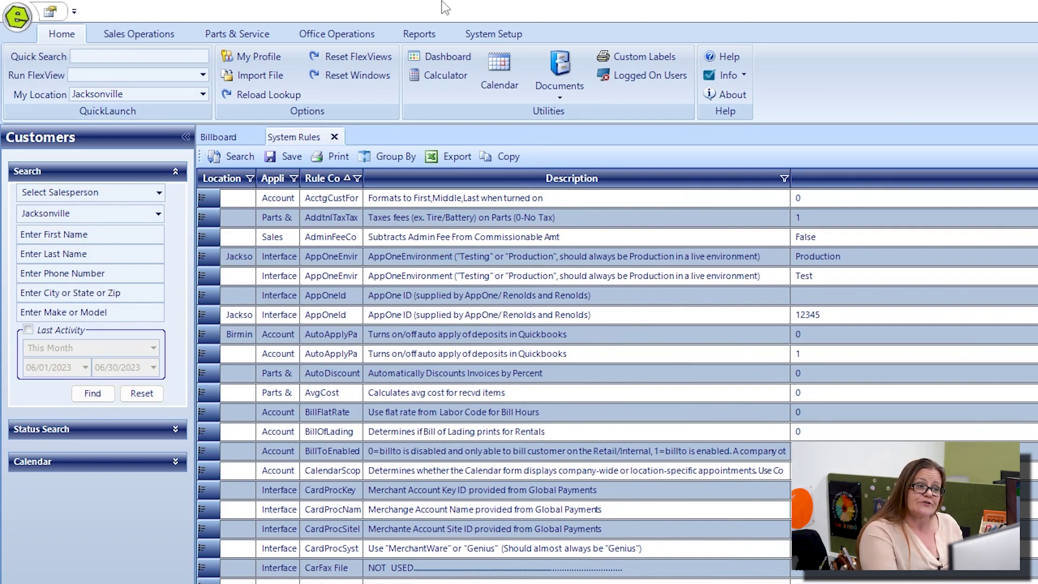
left_click(510, 33)
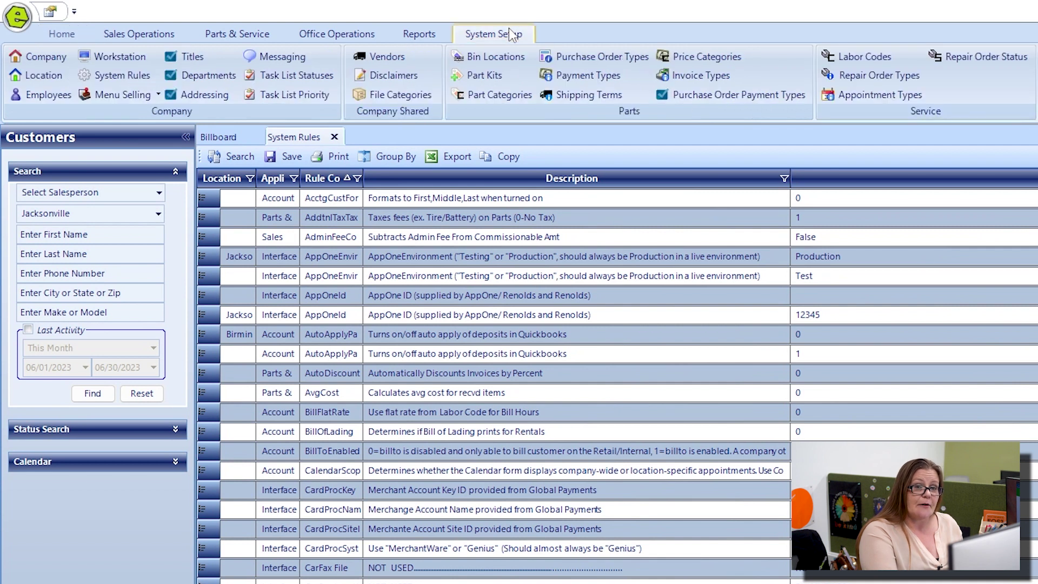
left_click(110, 78)
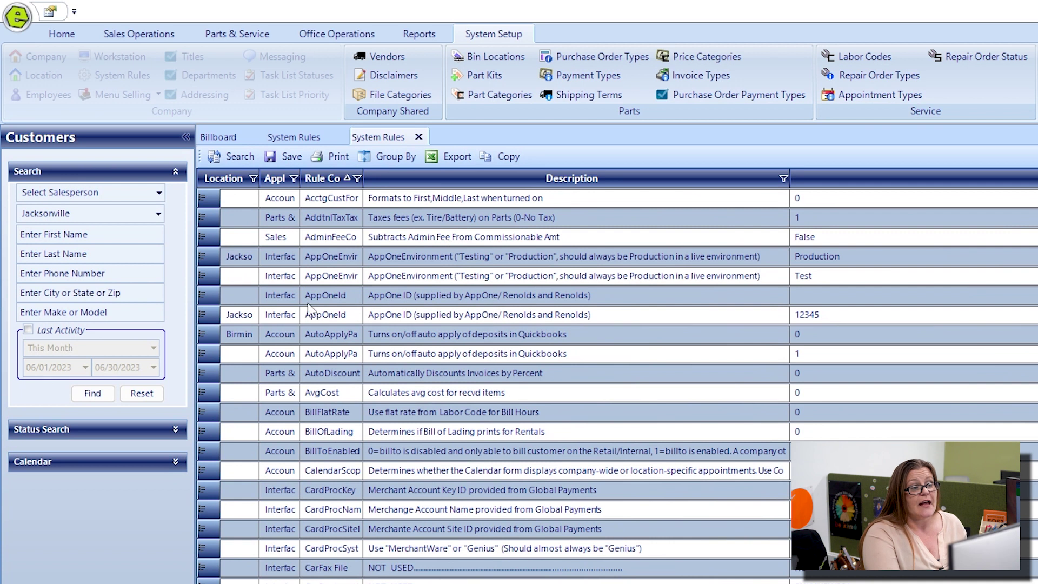
double_click(319, 342)
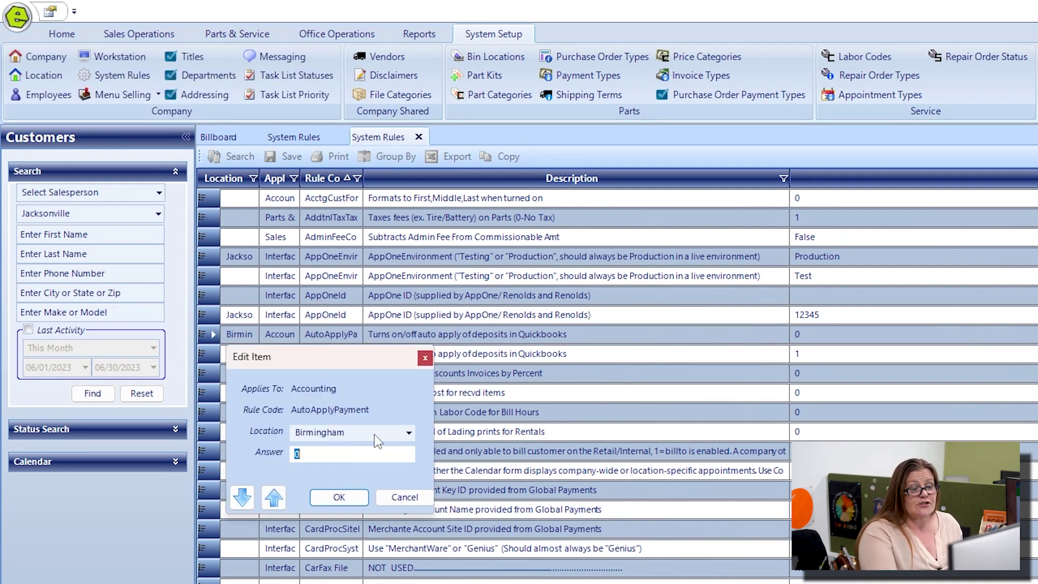
left_click(339, 498)
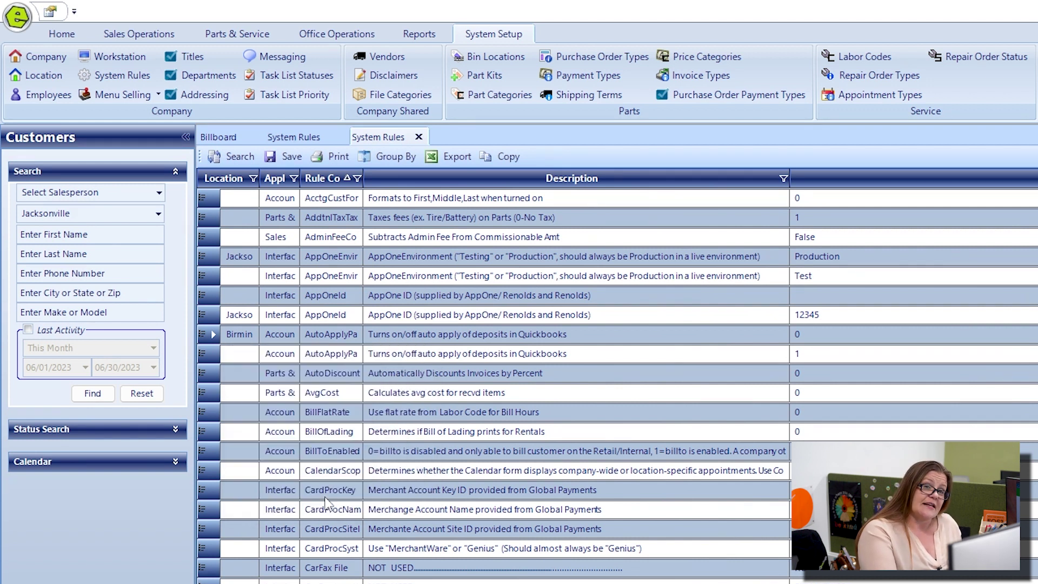
left_click(290, 158)
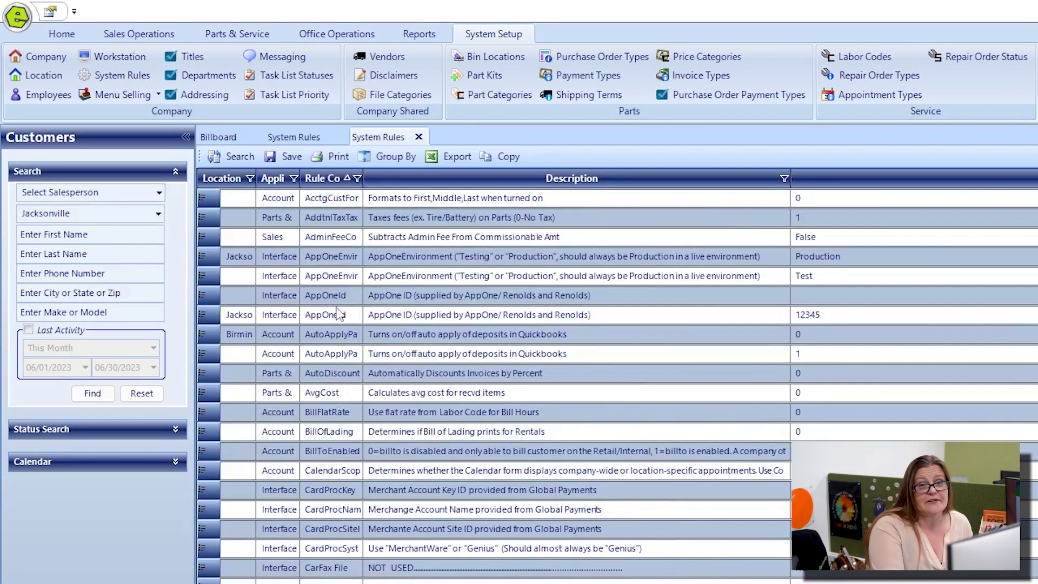
- Open the Birmingham AutoApplyPayment rule from a fresh System Rules list and select its answer for editing
left_click(362, 40)
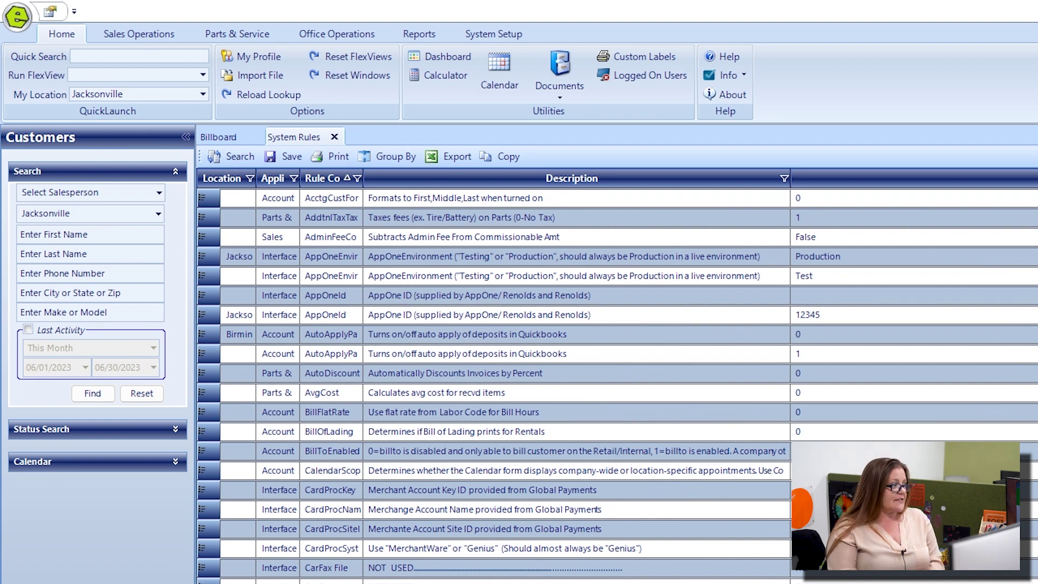
left_click(510, 30)
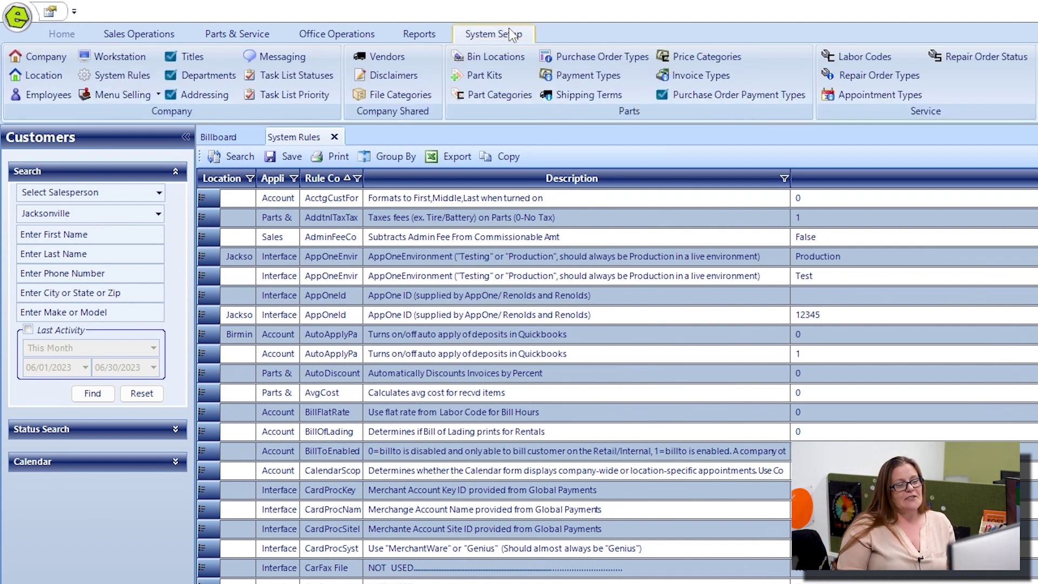
left_click(110, 78)
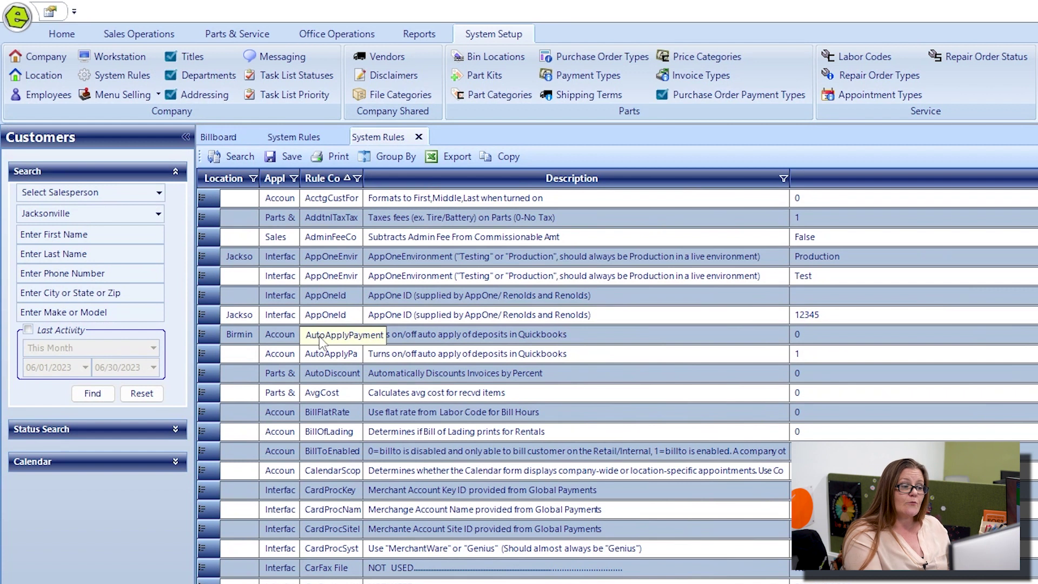
double_click(319, 339)
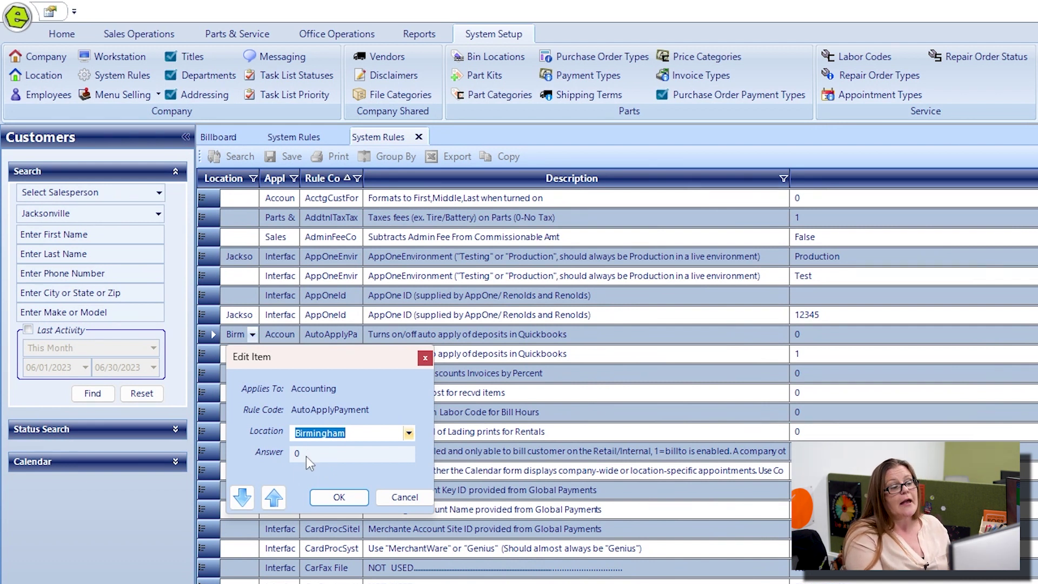
left_click(297, 456)
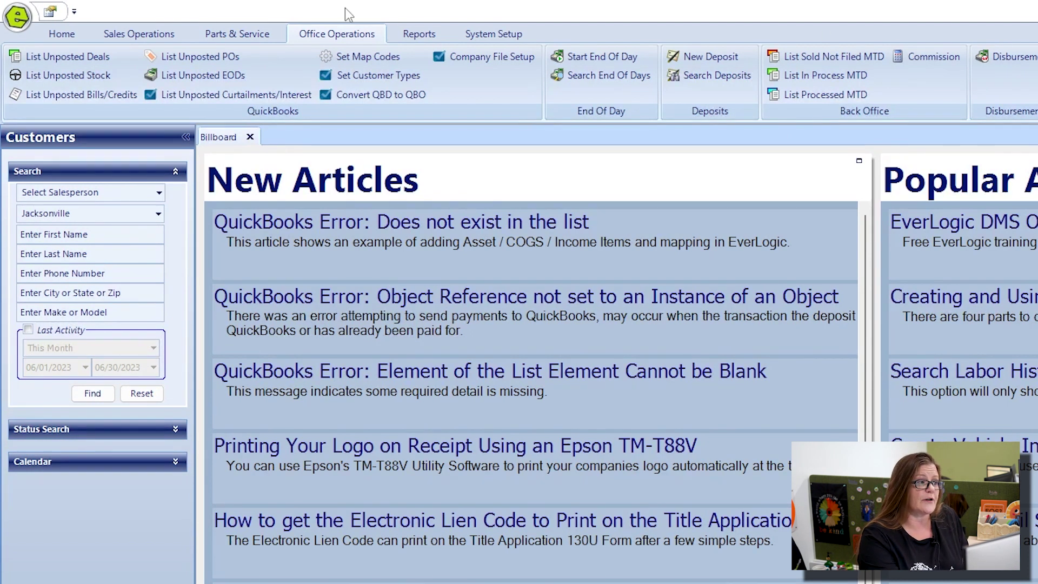
- Find the Jacksonville end-of-day settlement ending 6/30/2023 for drawer 1 and unprocess it
left_click(572, 77)
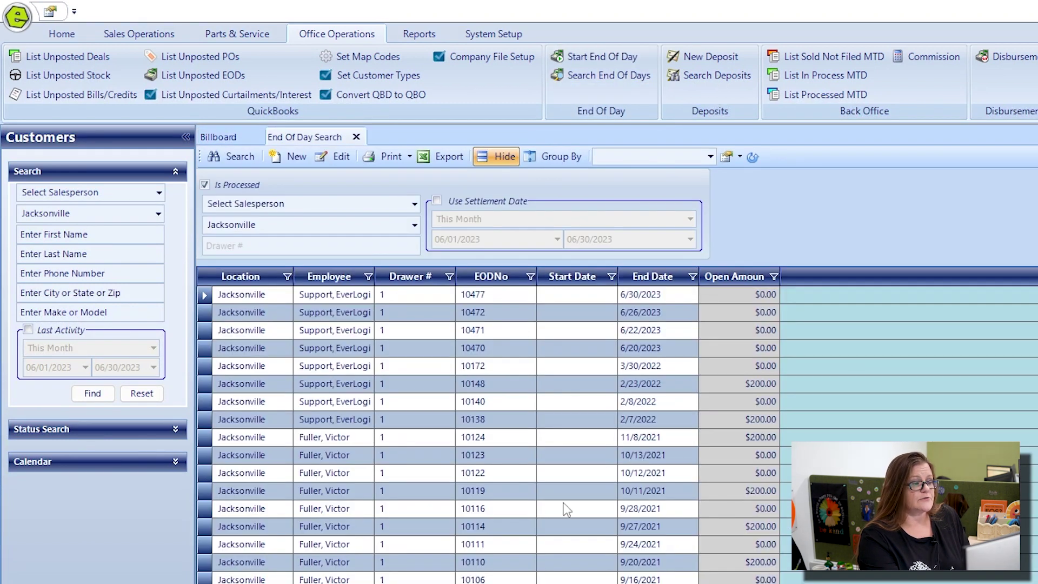
left_click(207, 296)
double_click(205, 294)
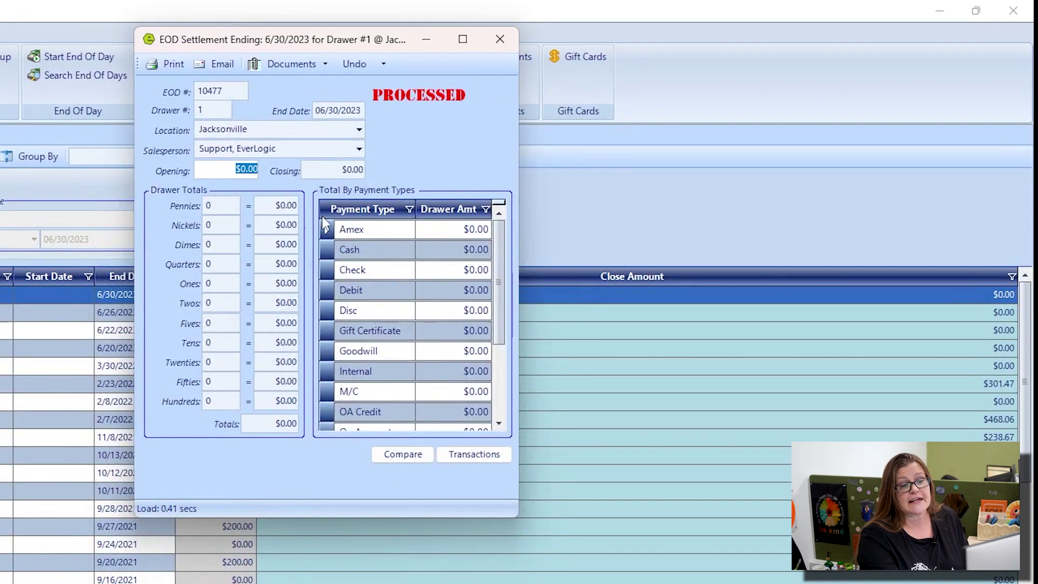
left_click(361, 65)
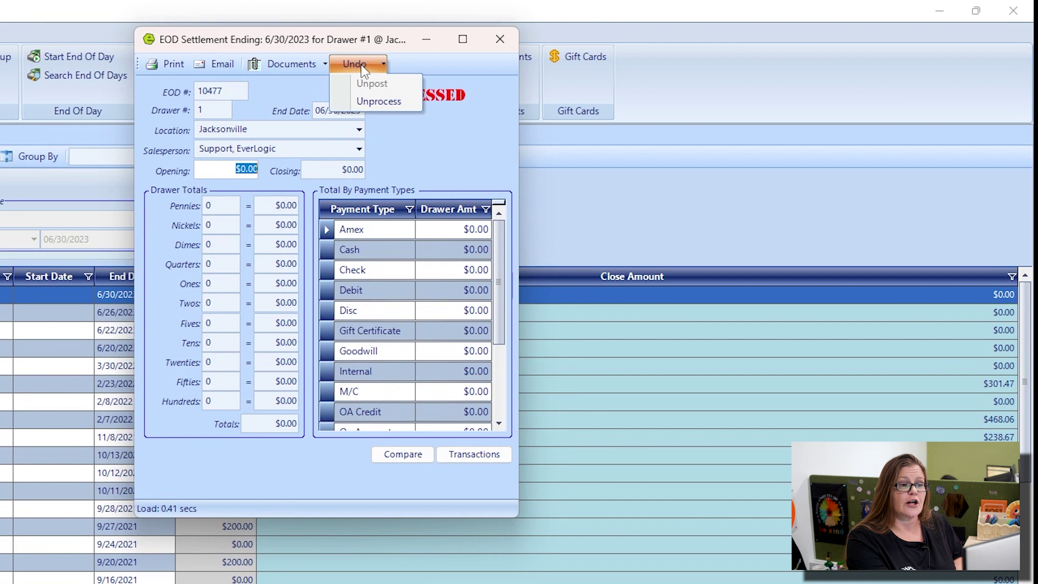
left_click(350, 106)
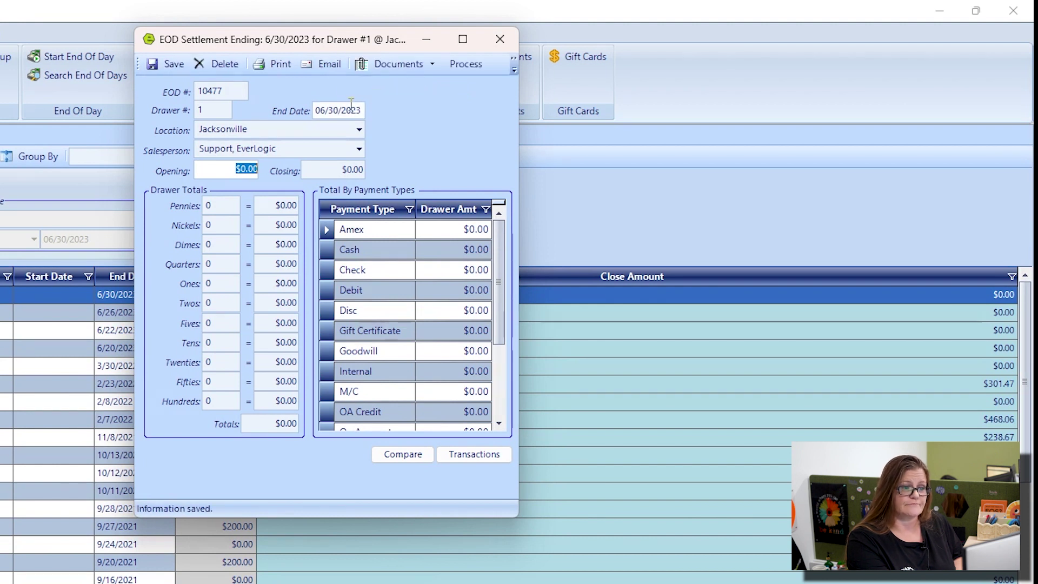
- Open the settlement's transaction list and examine the Total Transactions and Total Sales breakdowns through to the Sub Total column
left_click(474, 456)
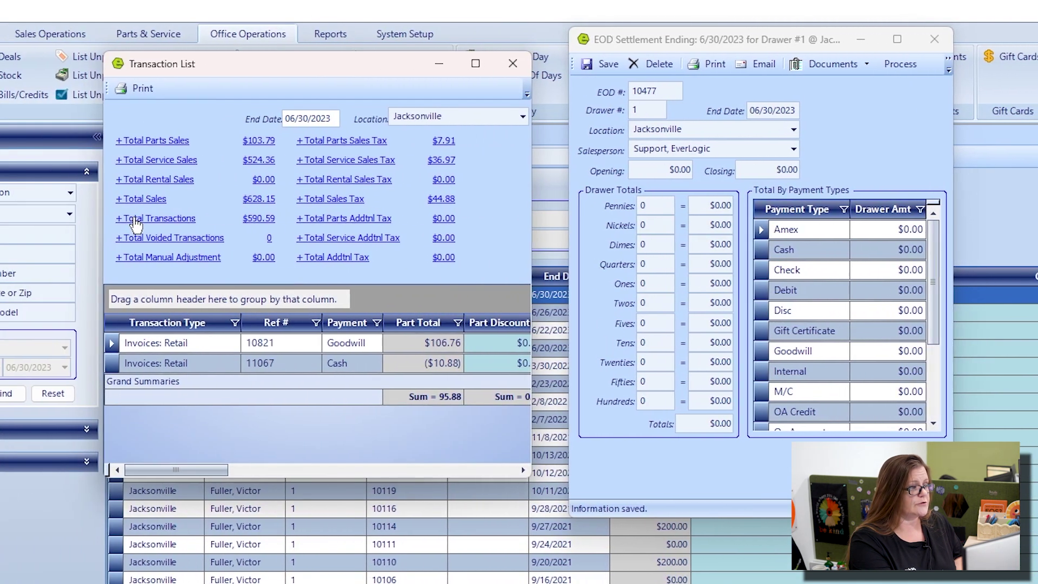
left_click(135, 219)
left_click(141, 199)
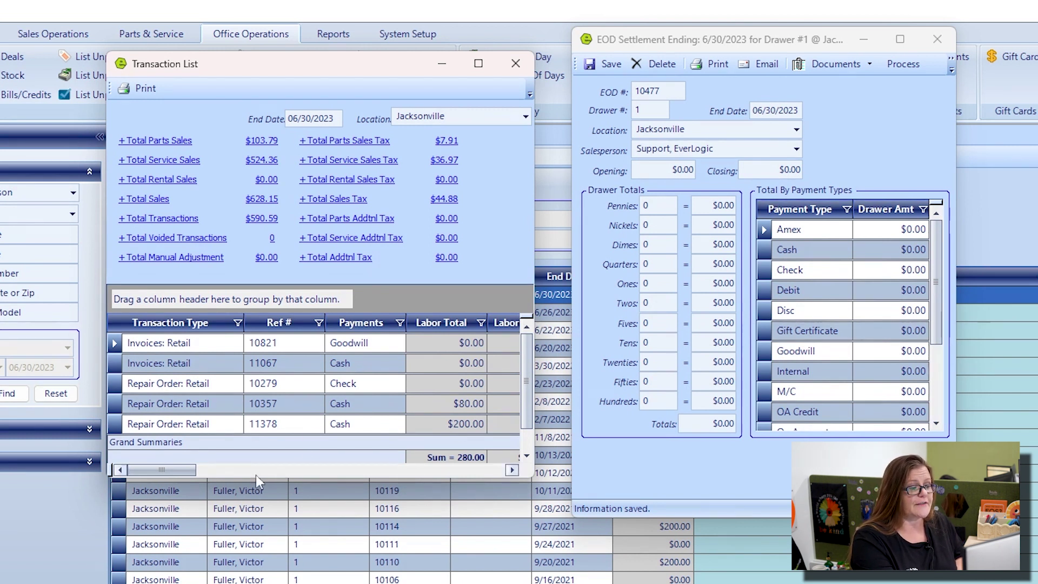
left_click_drag(190, 472, 303, 450)
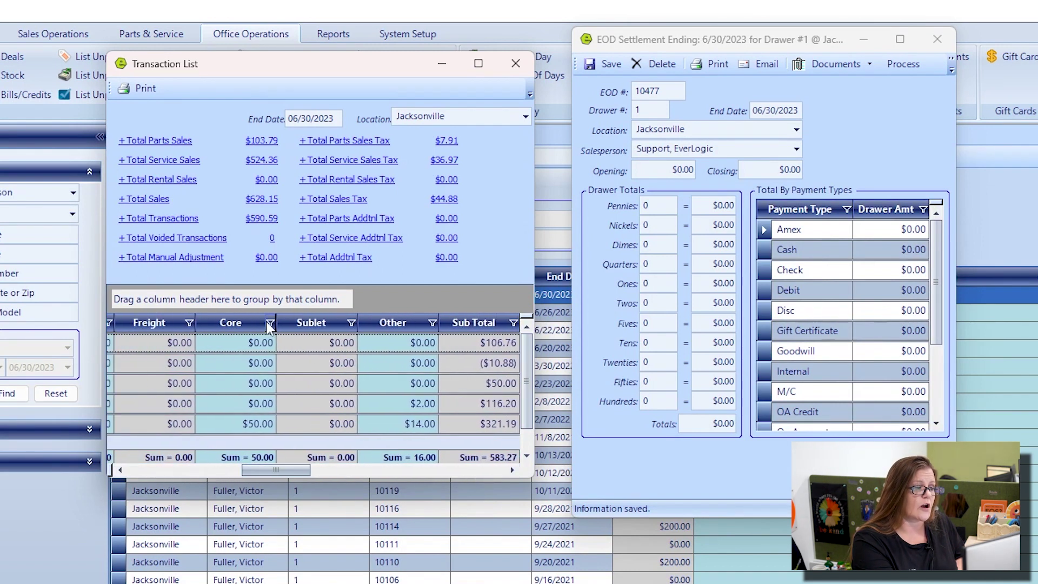
- Trace the $50.00 core charge in the transaction list back to its repair order and select that row
left_click(234, 423)
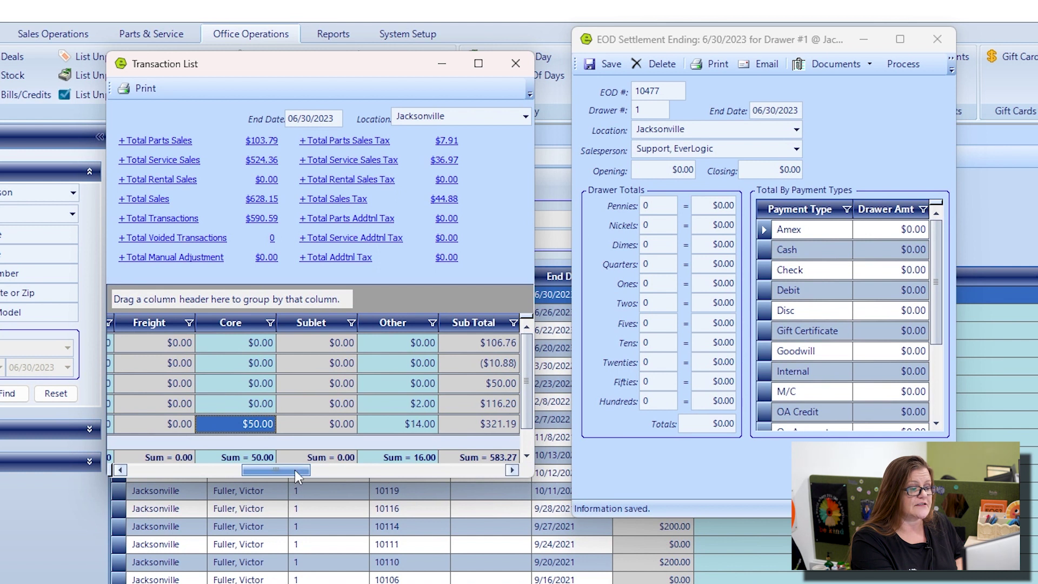
left_click_drag(299, 472, 185, 472)
left_click(145, 424)
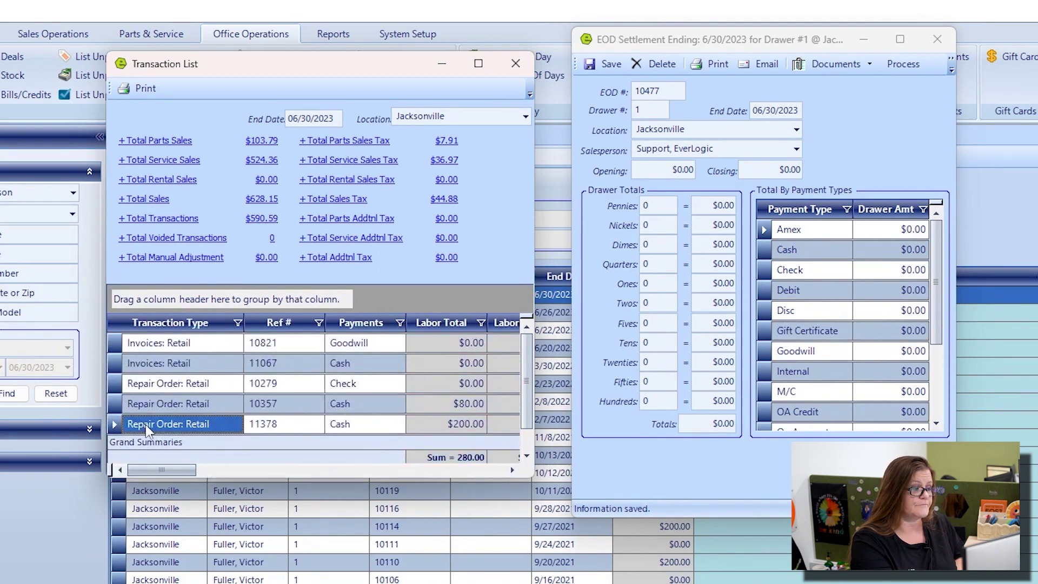
left_click(119, 425)
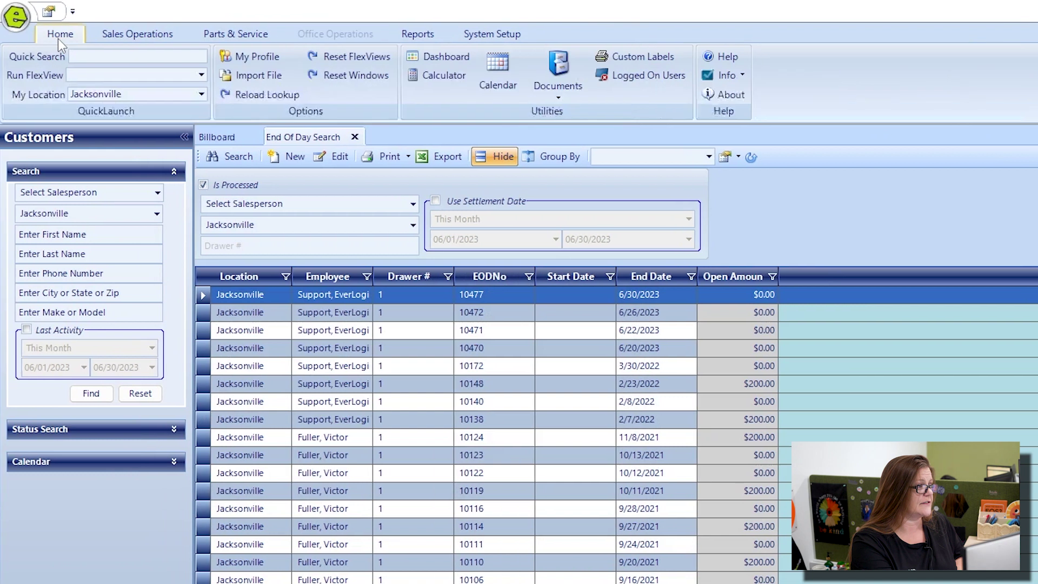
- Look up the repair order with the core charge by its reference number and reopen it
left_click(114, 56)
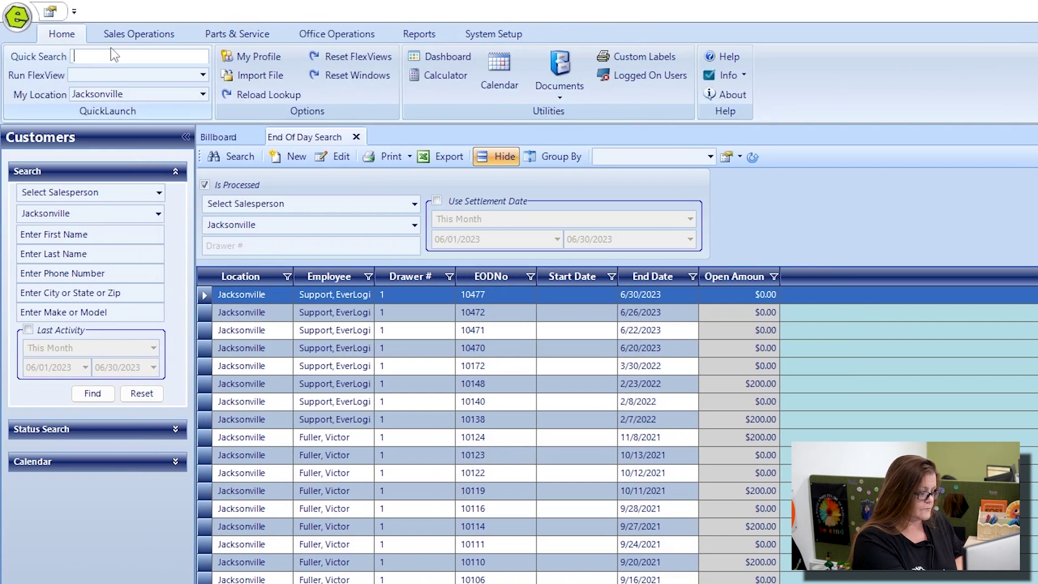
type("11378")
key("Return")
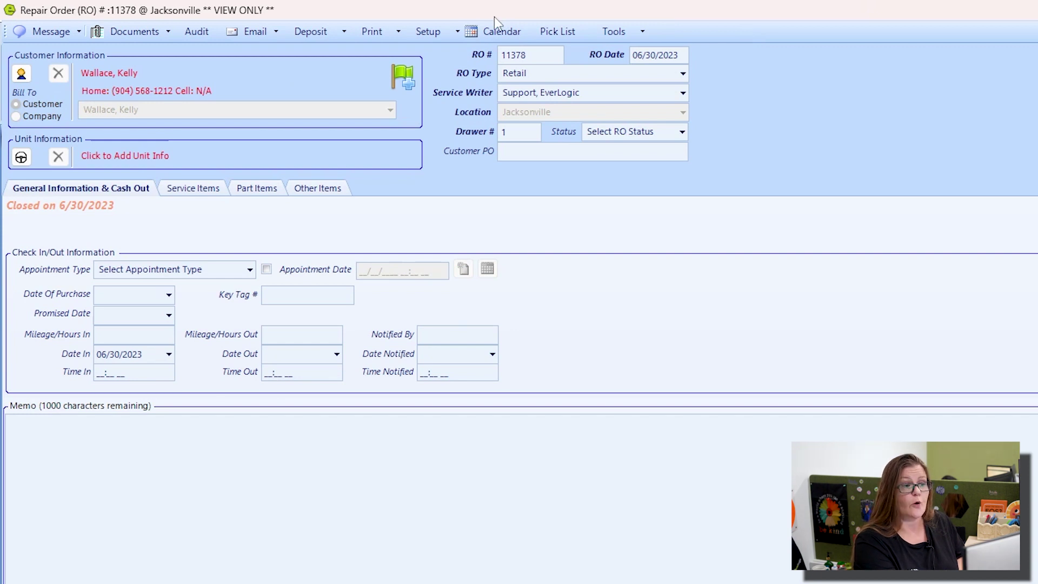
left_click(619, 32)
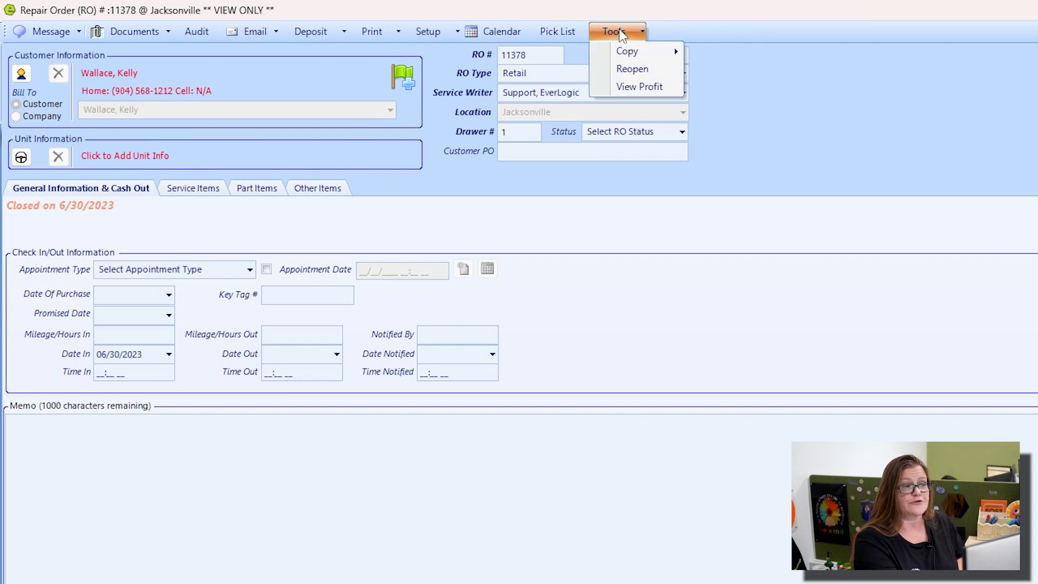
left_click(632, 69)
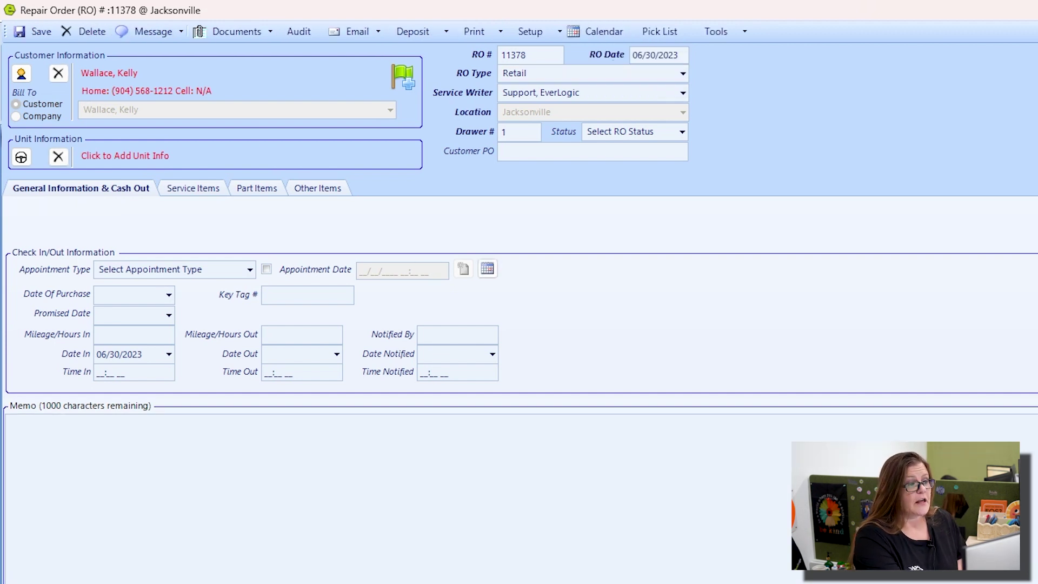
- Review the repair order's service and part items, widening the parts Description column to read it in full
left_click(206, 194)
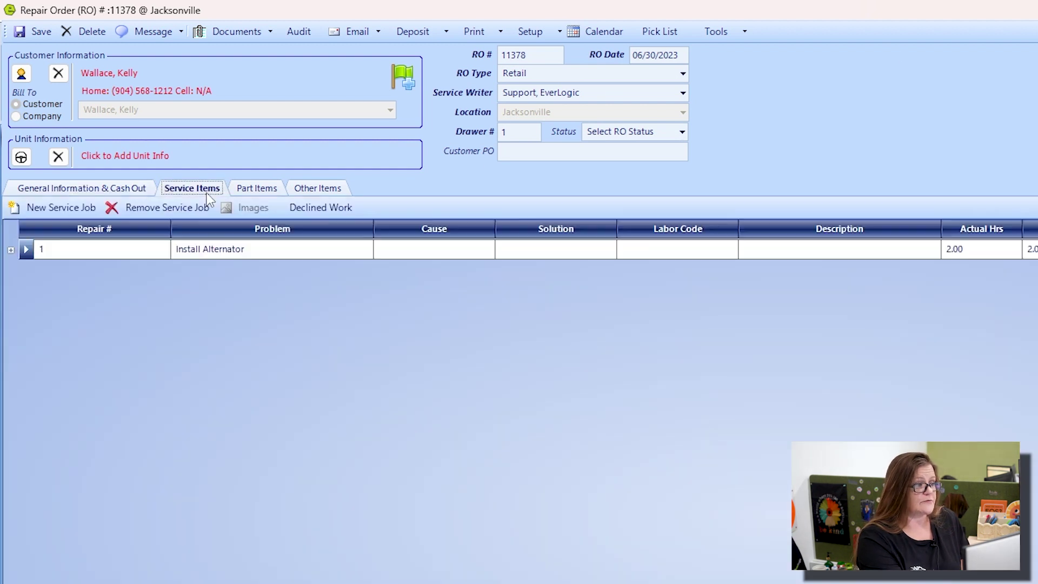
left_click(248, 191)
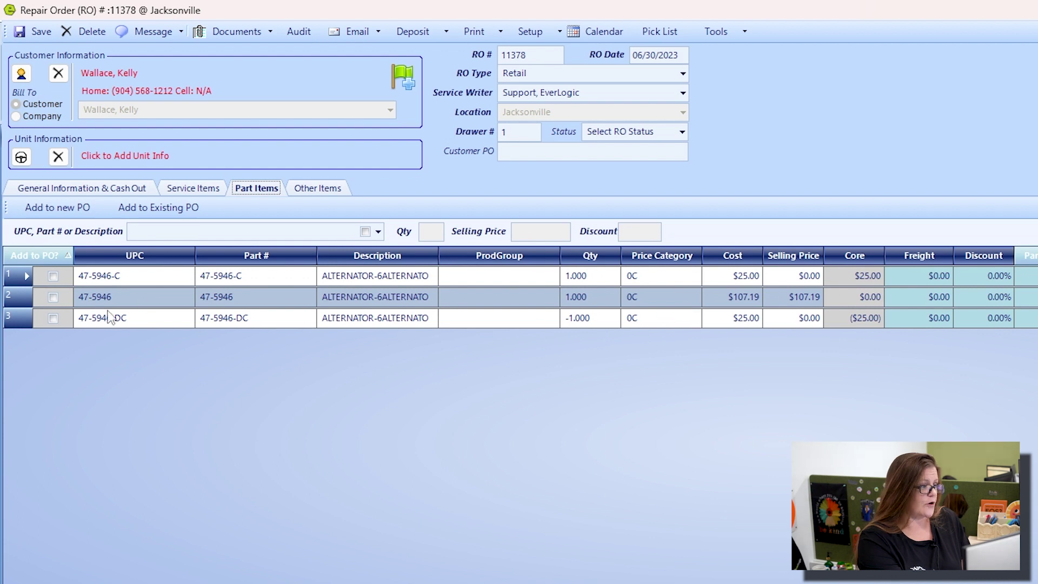
left_click_drag(438, 256, 575, 255)
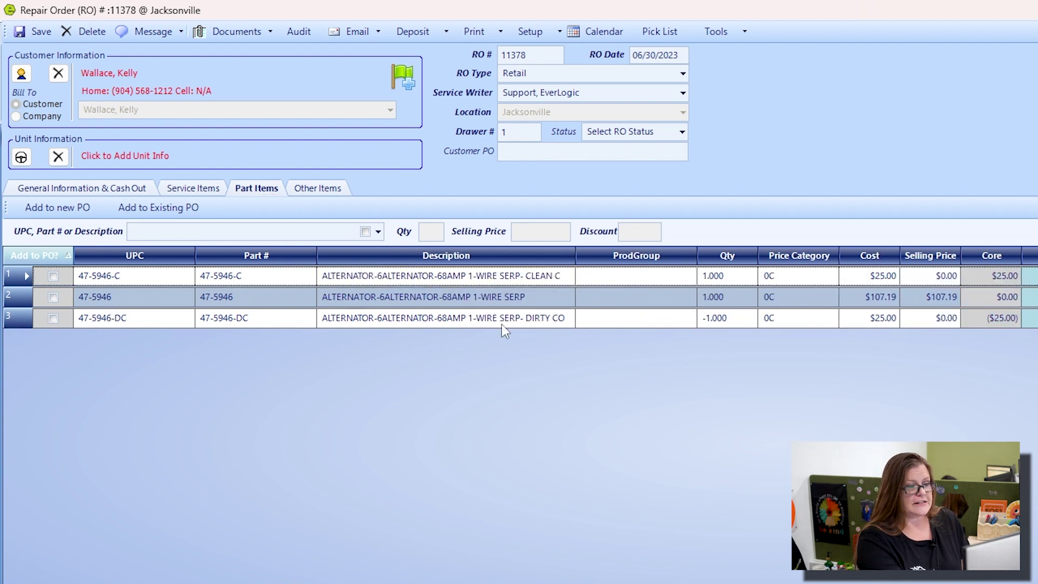
- Remove the clean core part 47-5946-C and the dirty core part 47-5946-DC from the repair order
left_click(13, 277)
right_click(15, 277)
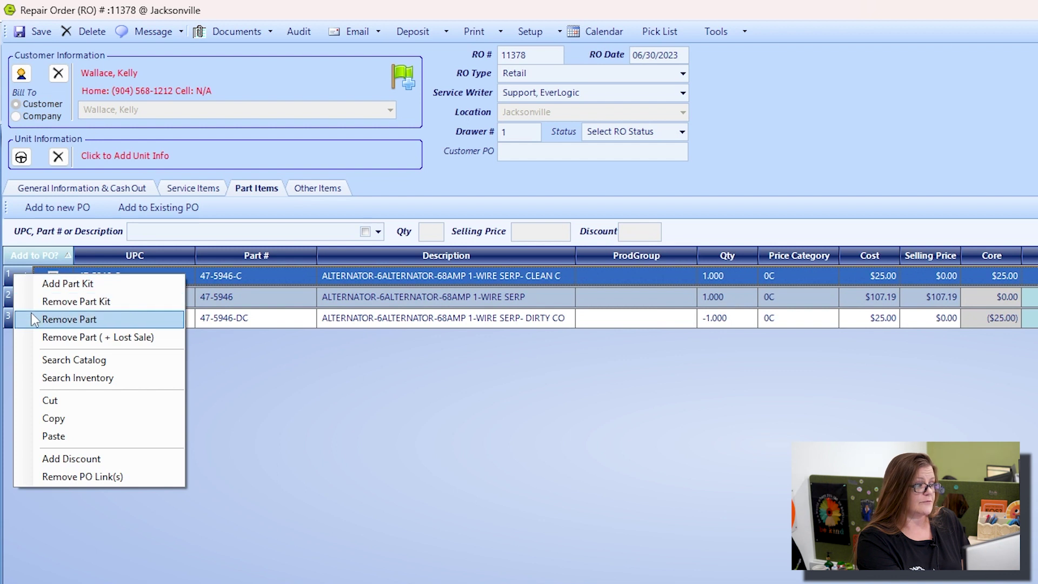
left_click(69, 319)
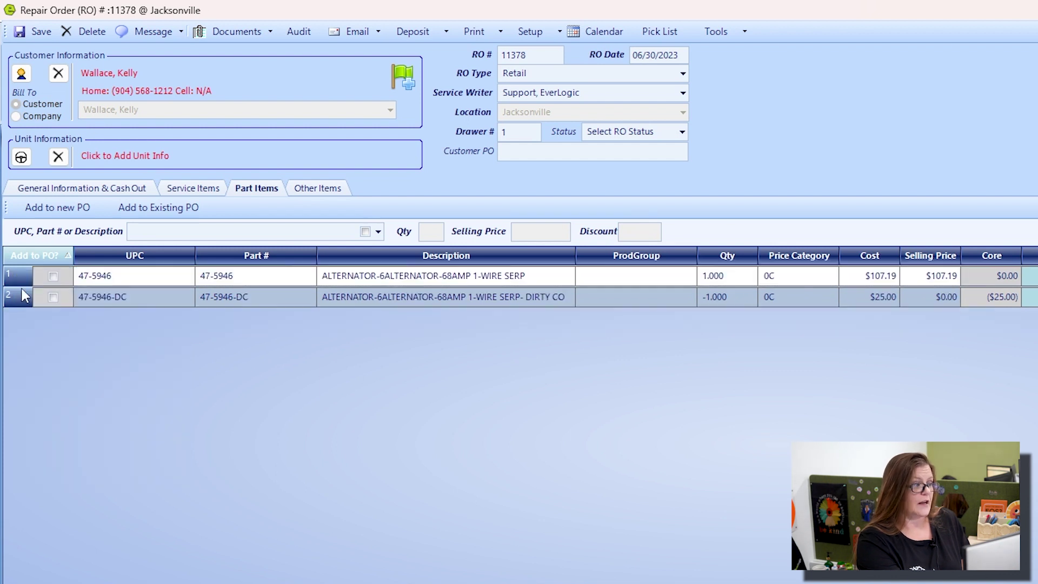
left_click(21, 297)
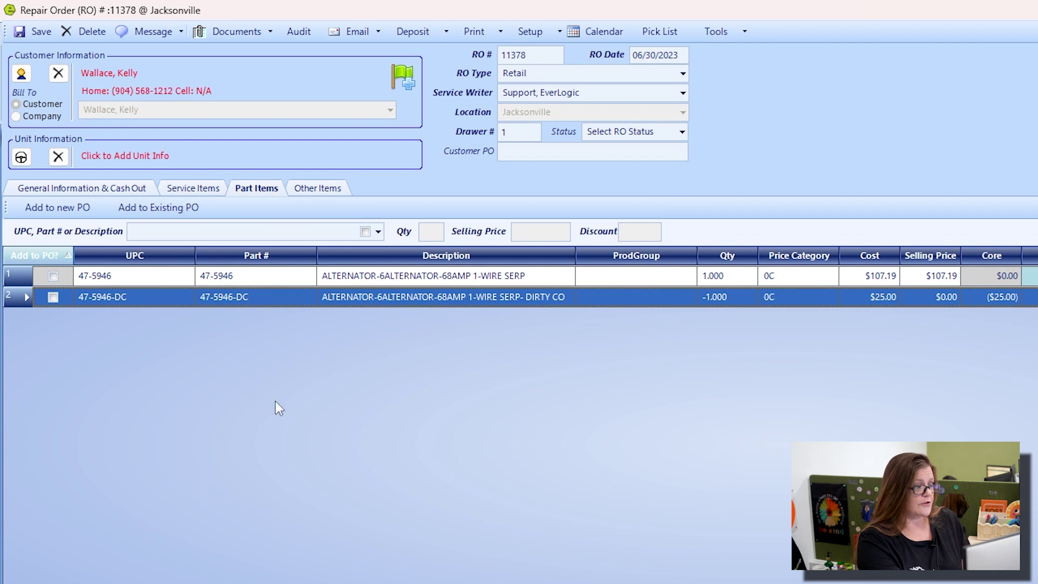
right_click(10, 298)
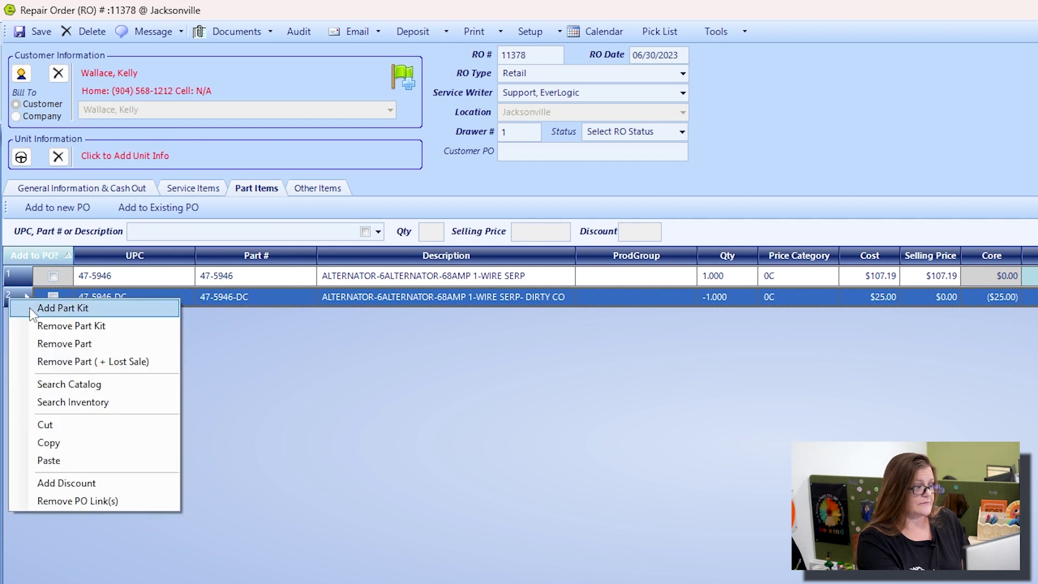
left_click(34, 344)
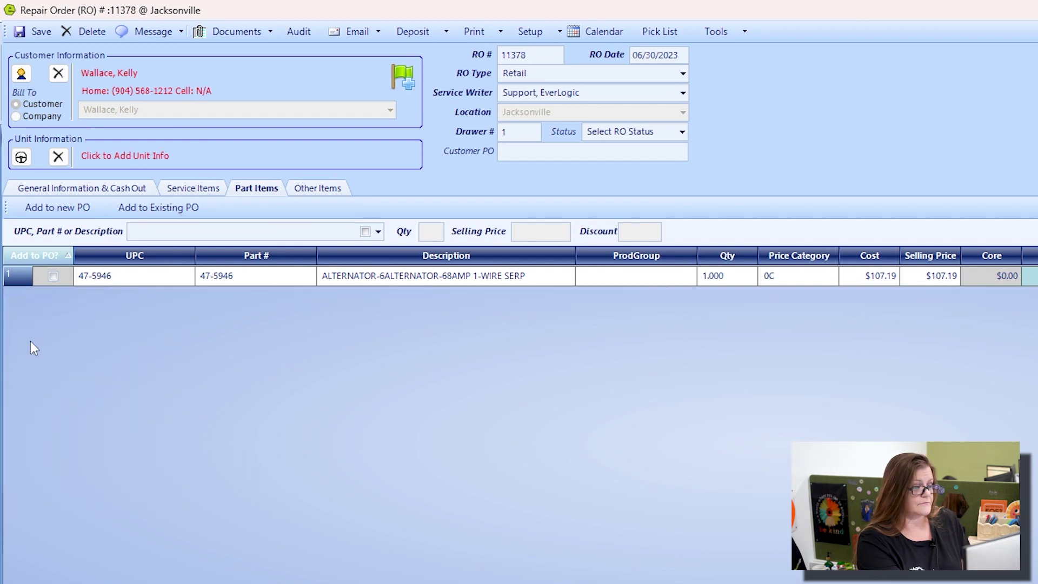
- Save and cash out the repair order, closing it with the original closed date of 6/30/2023
left_click(112, 192)
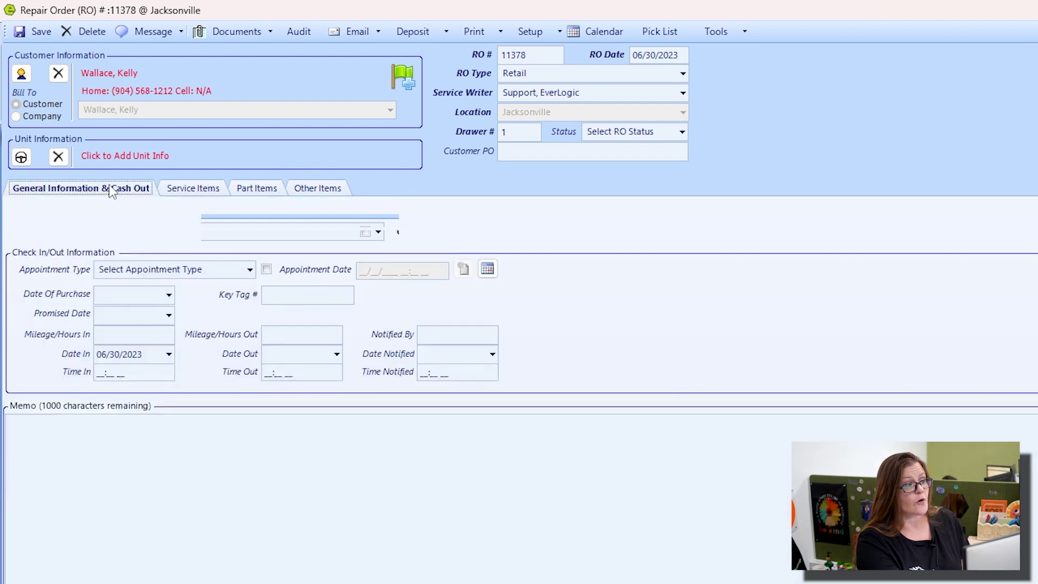
left_click(32, 33)
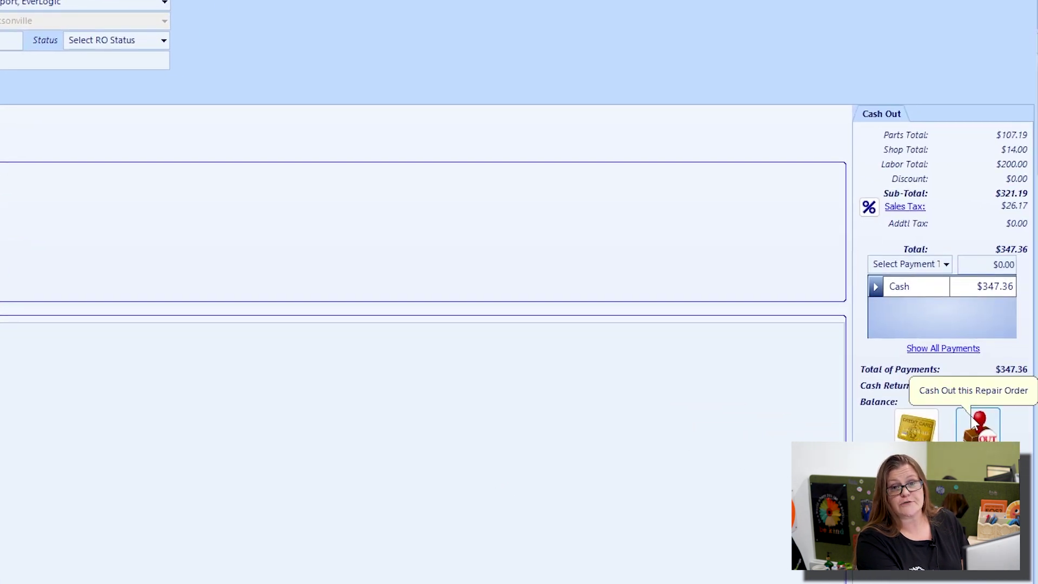
left_click(973, 427)
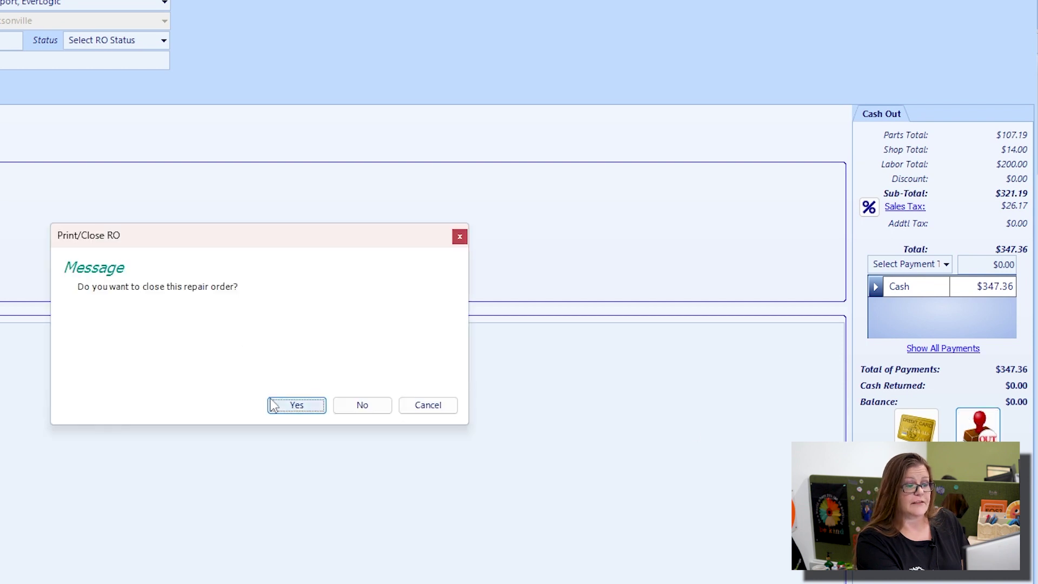
left_click(287, 406)
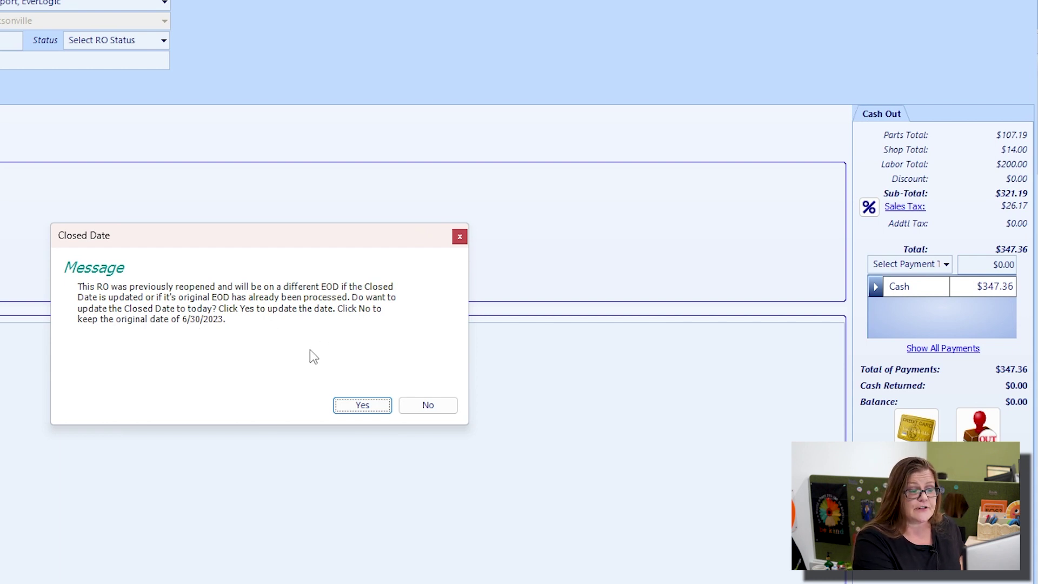
left_click(435, 405)
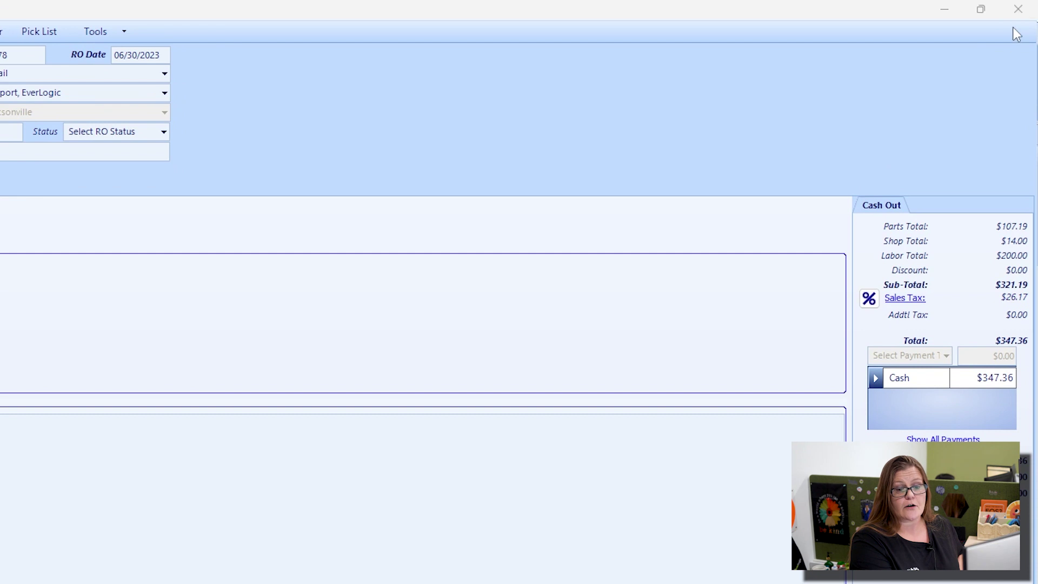
left_click(1020, 12)
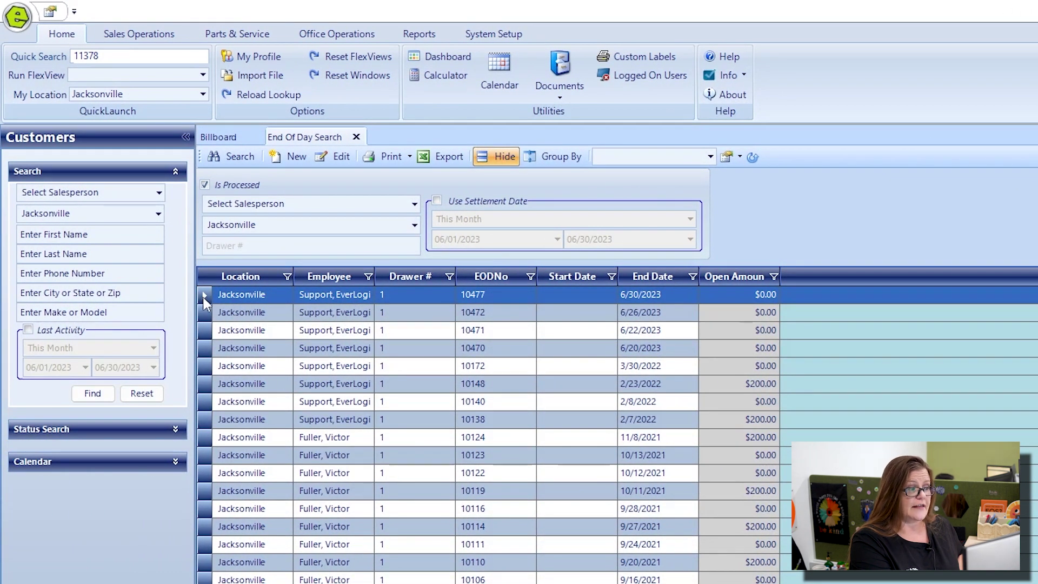
- Start a fresh end-of-day search and list Jacksonville's unprocessed settlements
left_click(356, 137)
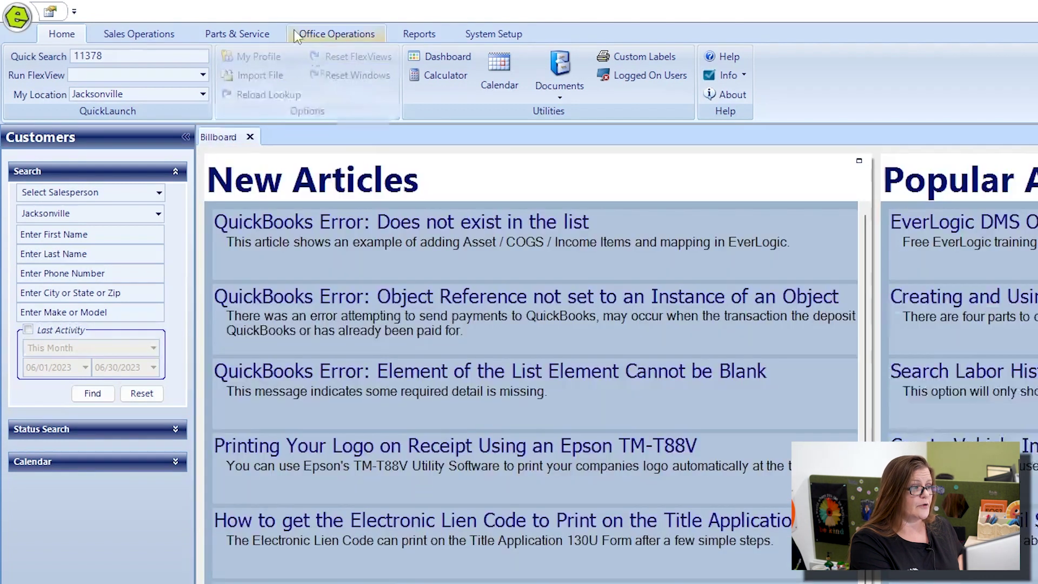
left_click(334, 36)
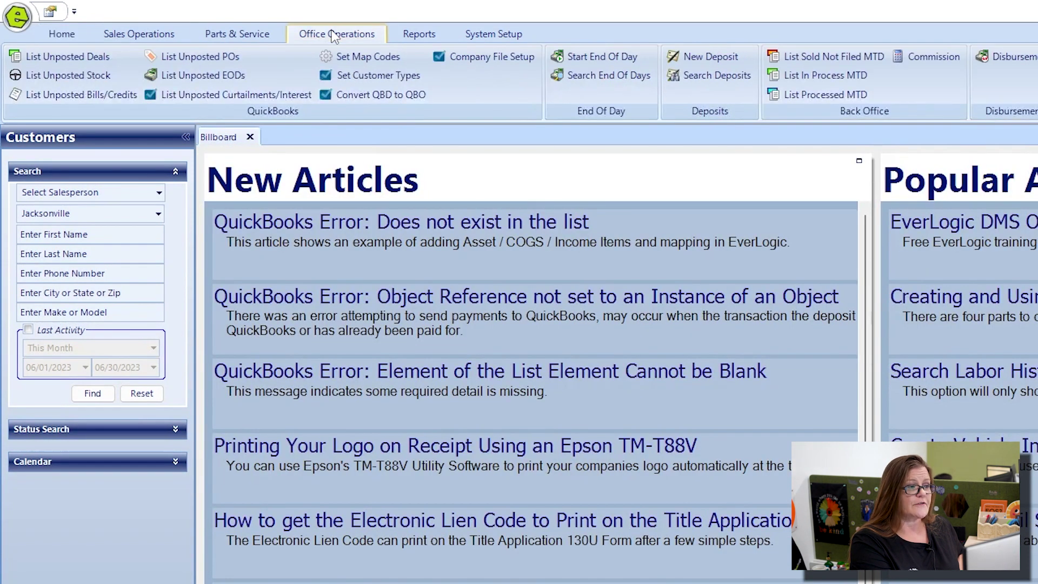
left_click(573, 78)
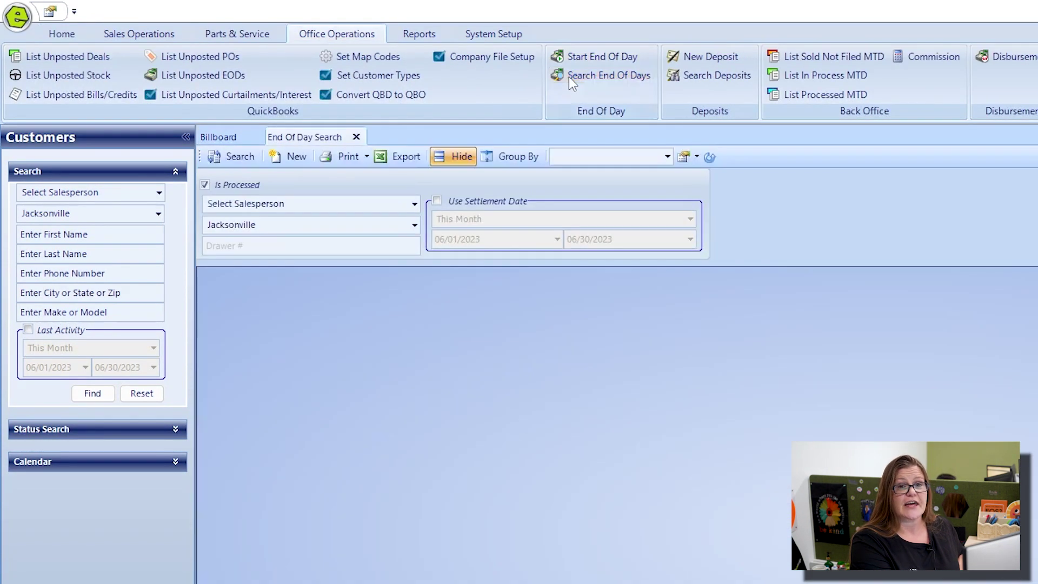
left_click(214, 186)
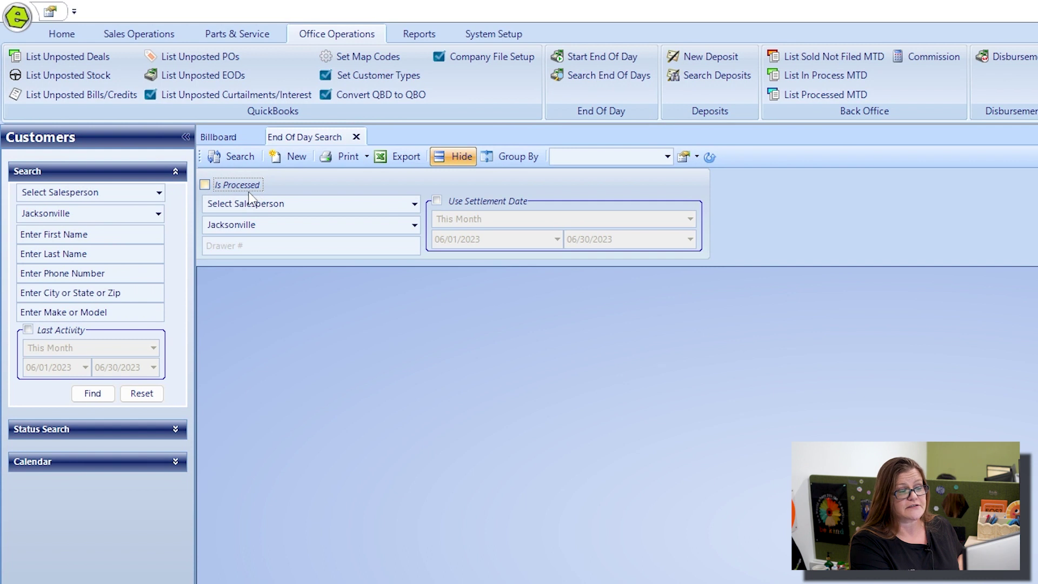
left_click(234, 157)
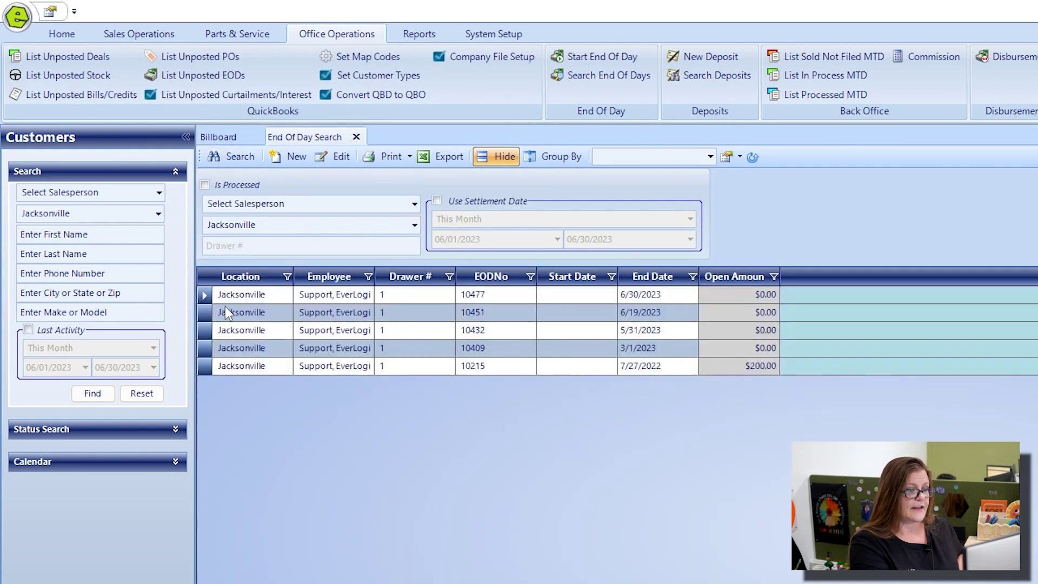
- Open the unprocessed Jacksonville settlement ending 6/30/2023 for drawer 1 and process it
left_click(204, 294)
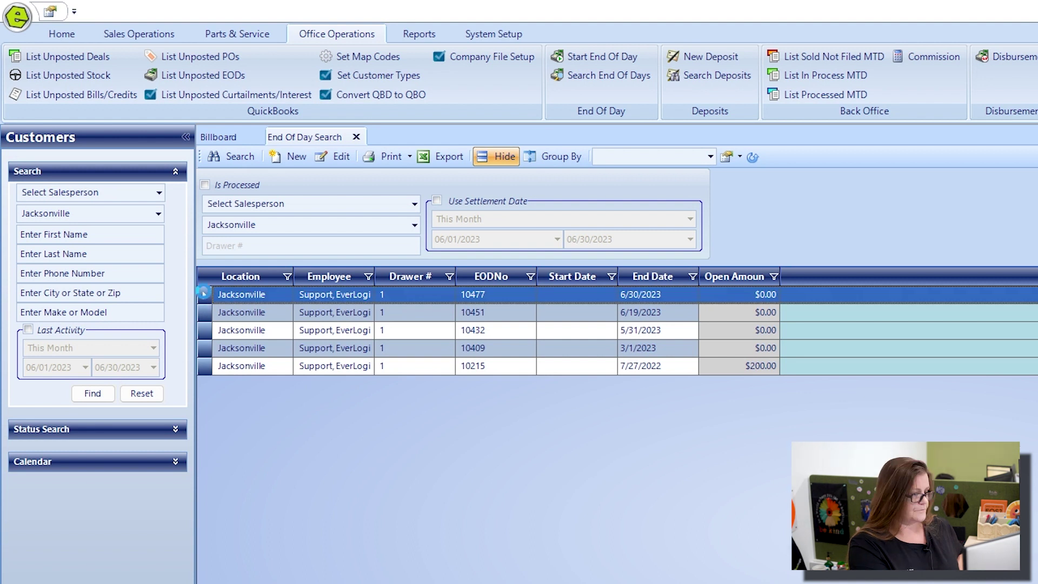
double_click(203, 294)
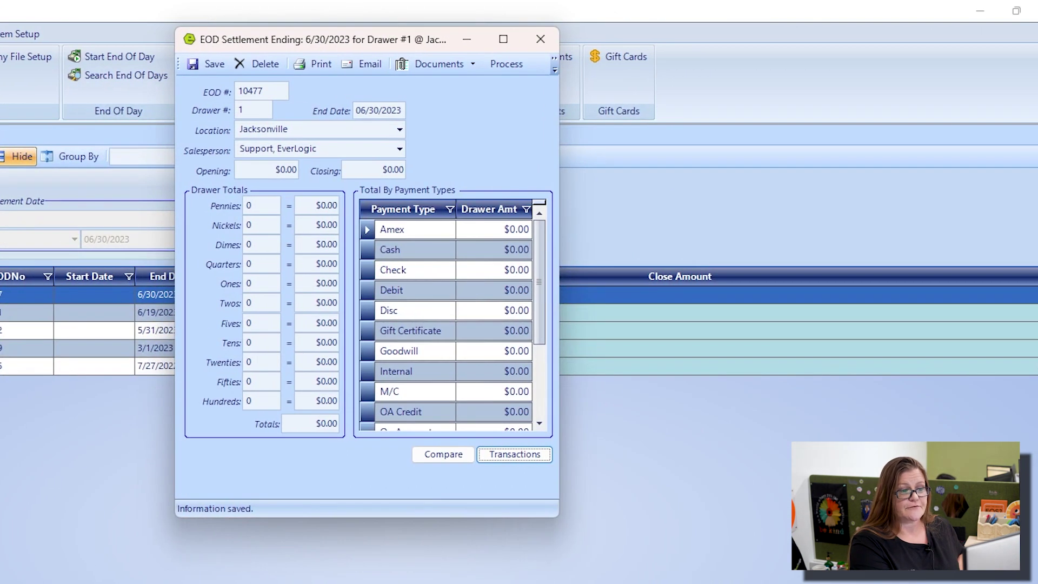
left_click(503, 64)
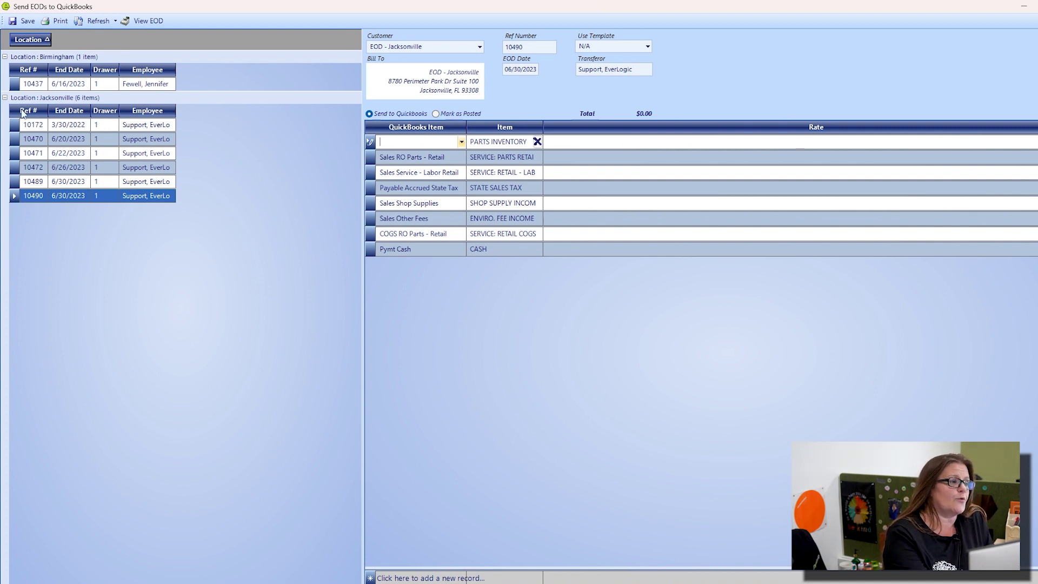
- Try to send Jacksonville end-of-day settlement 10490, with its unmapped PARTS INVENTORY line, to QuickBooks
left_click(13, 199)
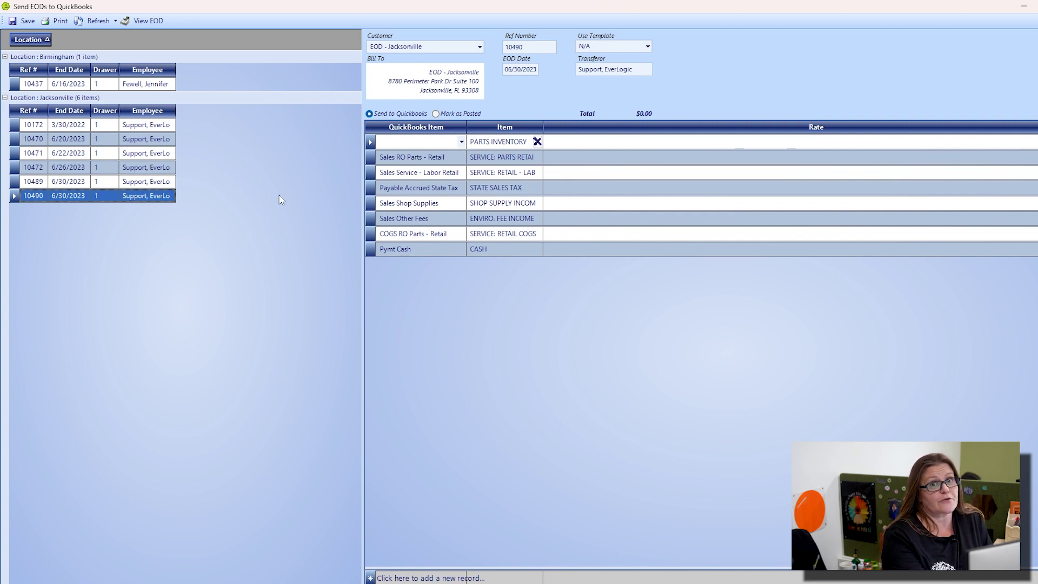
left_click(24, 22)
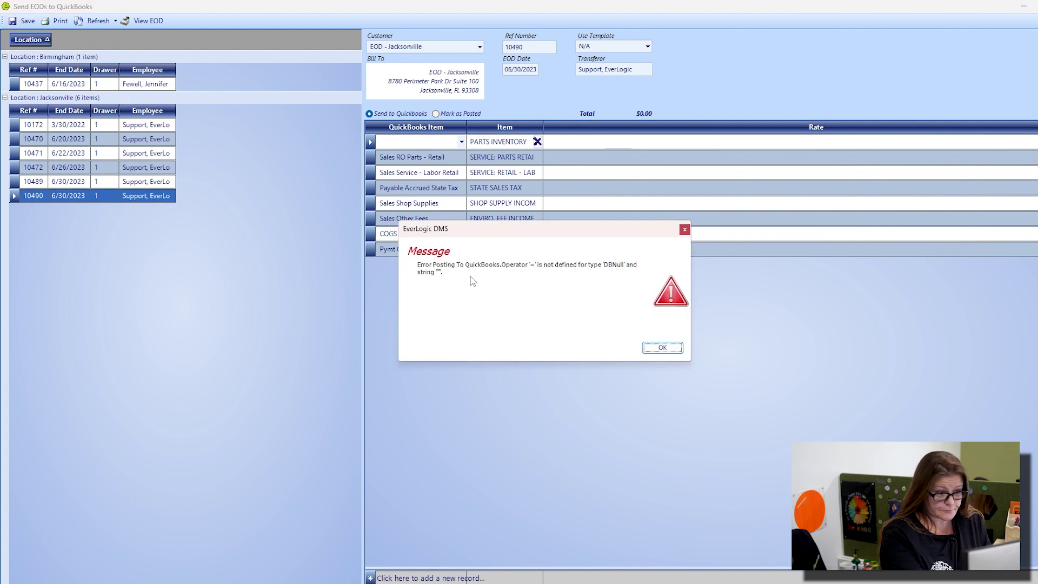
left_click(662, 348)
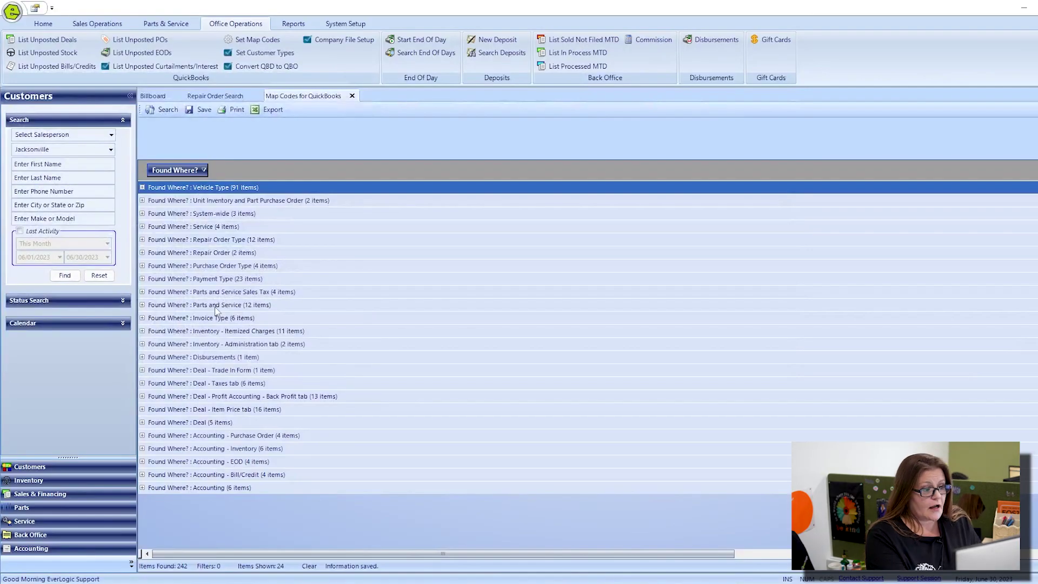
- In the Parts and Service map codes, edit the PI Parts Inventory mapping and set its asset account to Inventory - Parts & Accessories
double_click(217, 304)
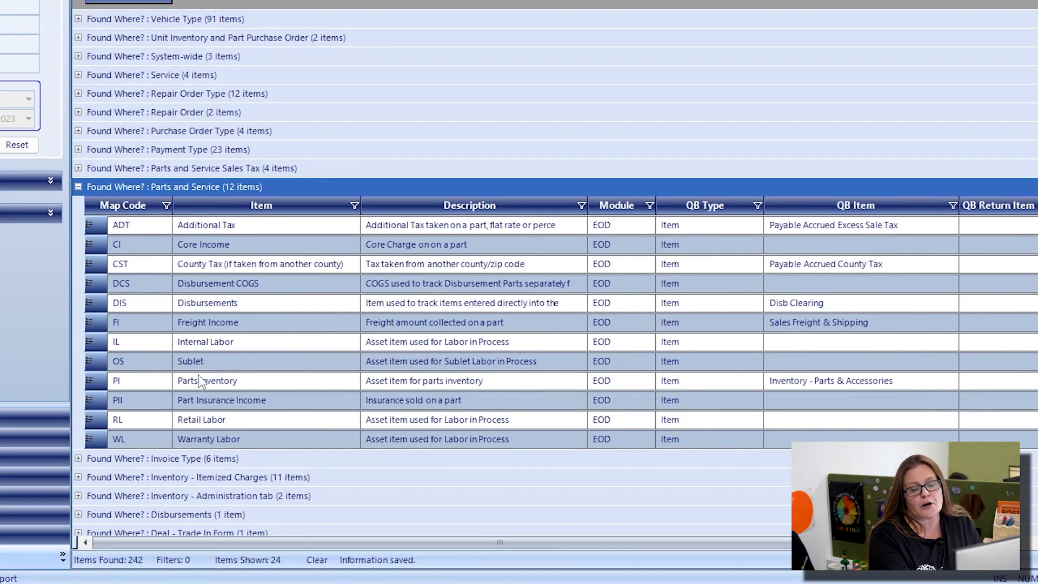
left_click(788, 364)
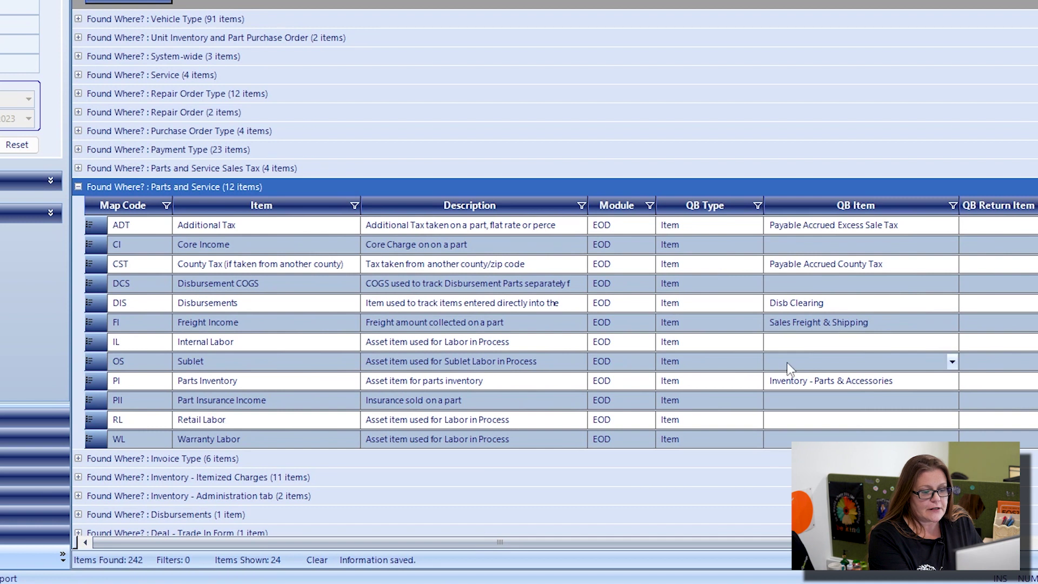
double_click(829, 382)
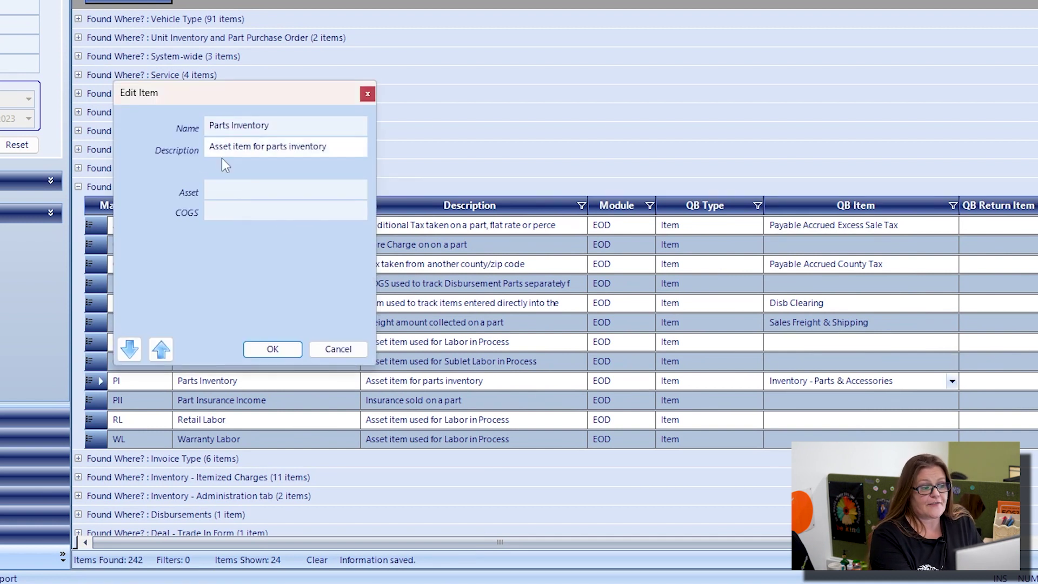
left_click(215, 194)
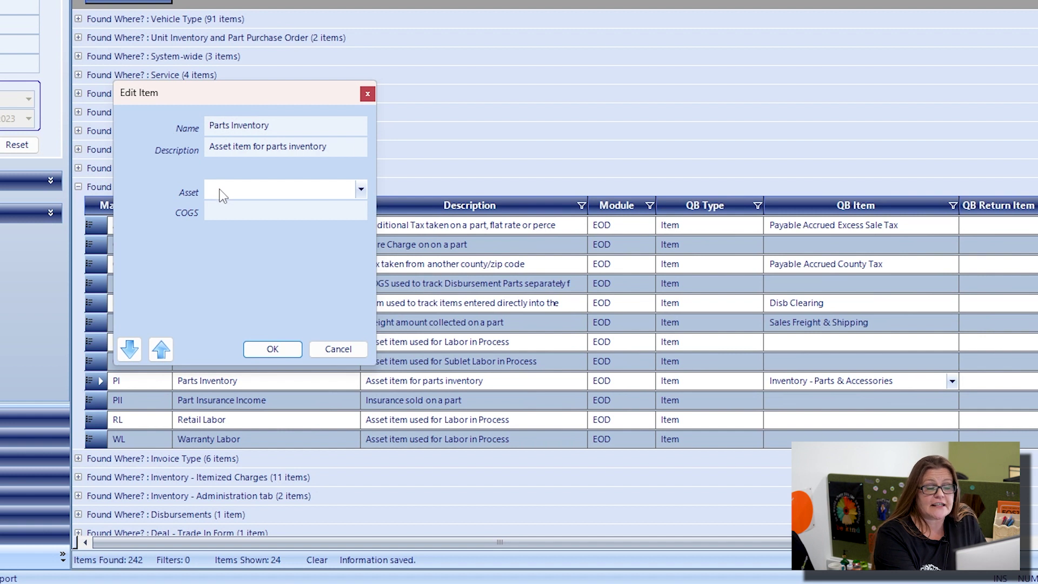
left_click(226, 214)
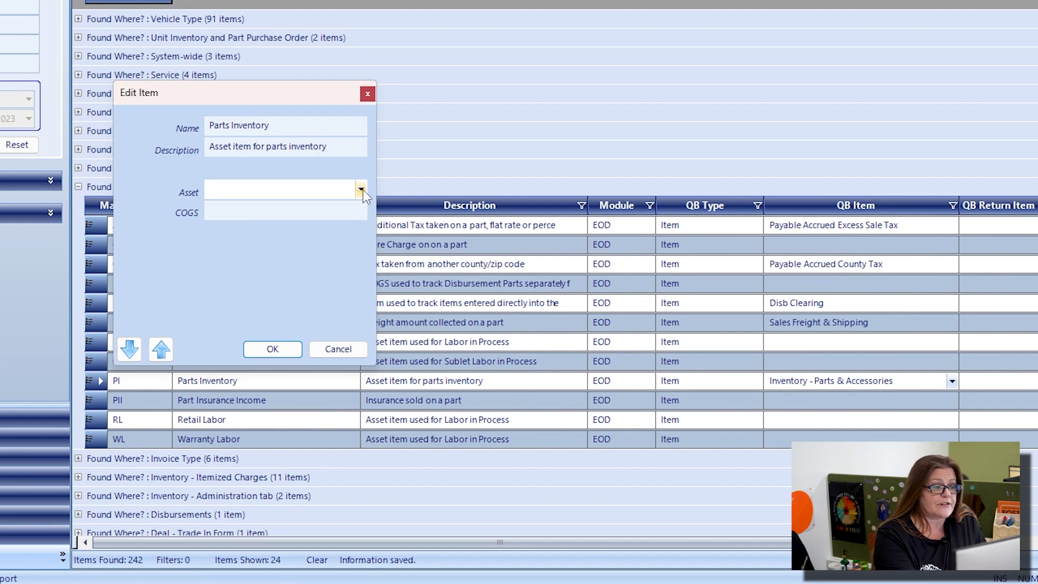
left_click(361, 189)
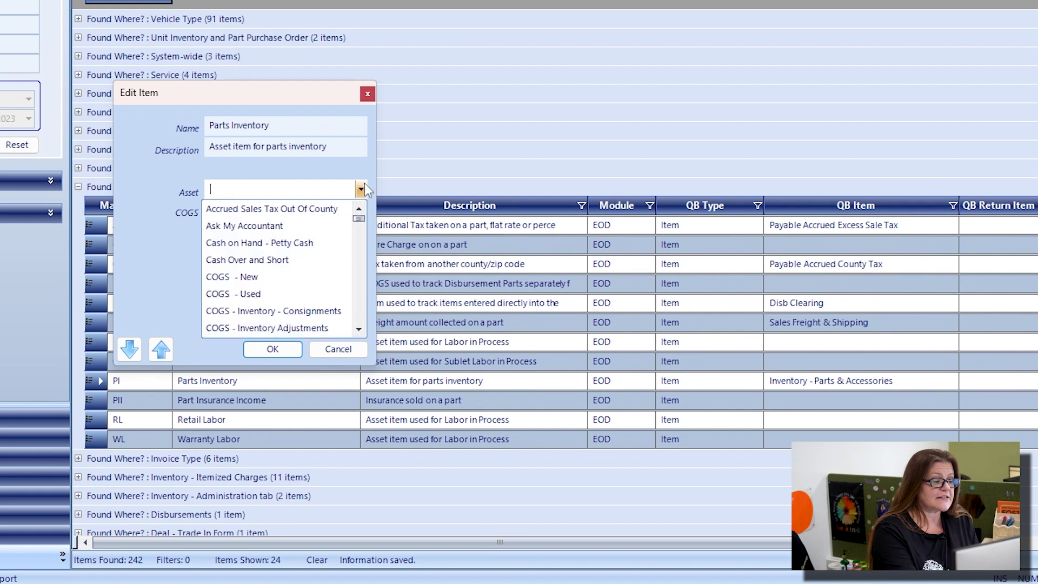
type("Inventory  - New")
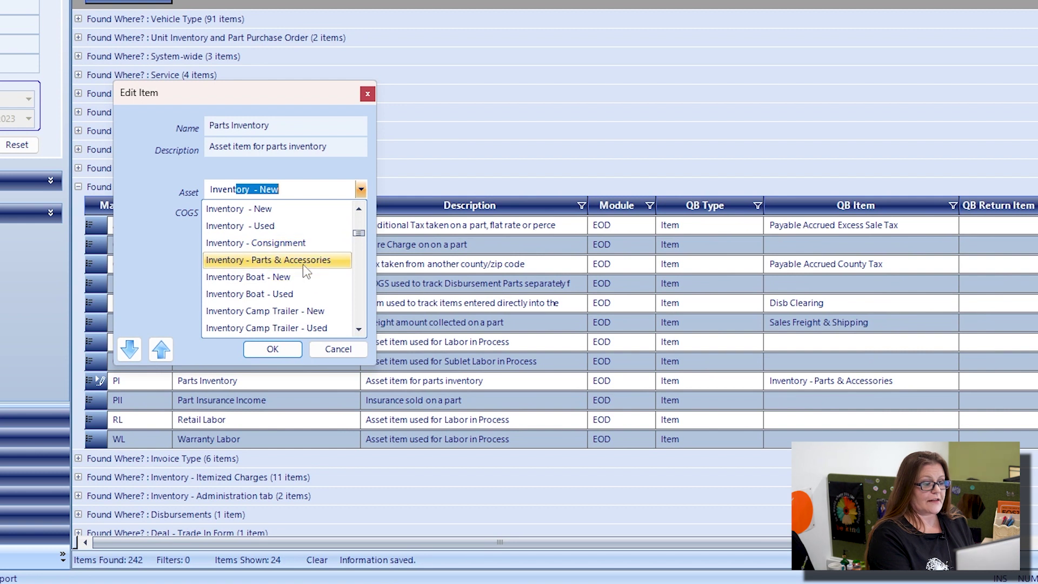
left_click(303, 264)
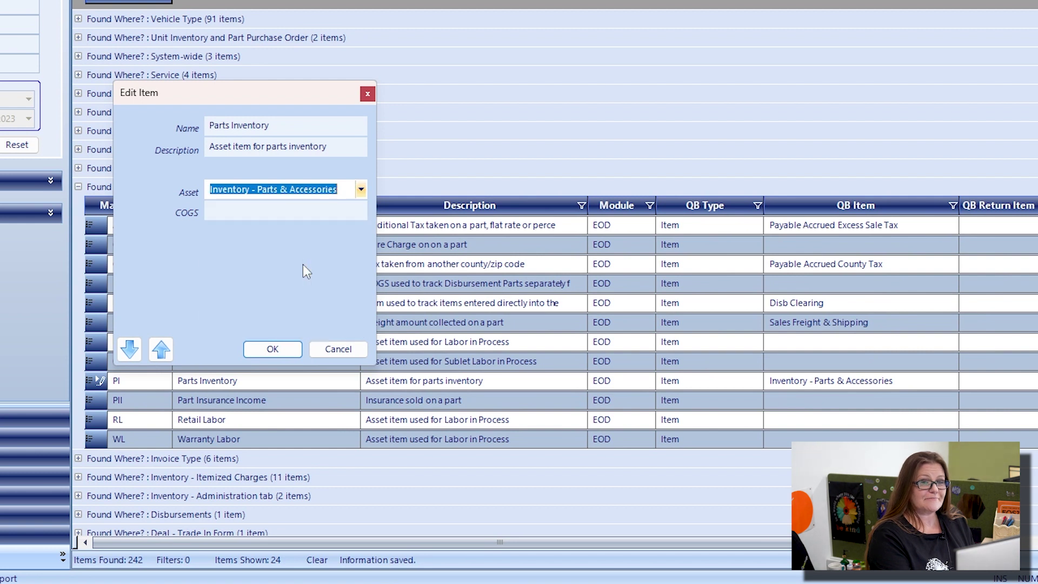
- Set the Parts Inventory mapping's COGS account to COGS - Parts Adjustment and accept the item edit
left_click(359, 212)
type("COGS - New")
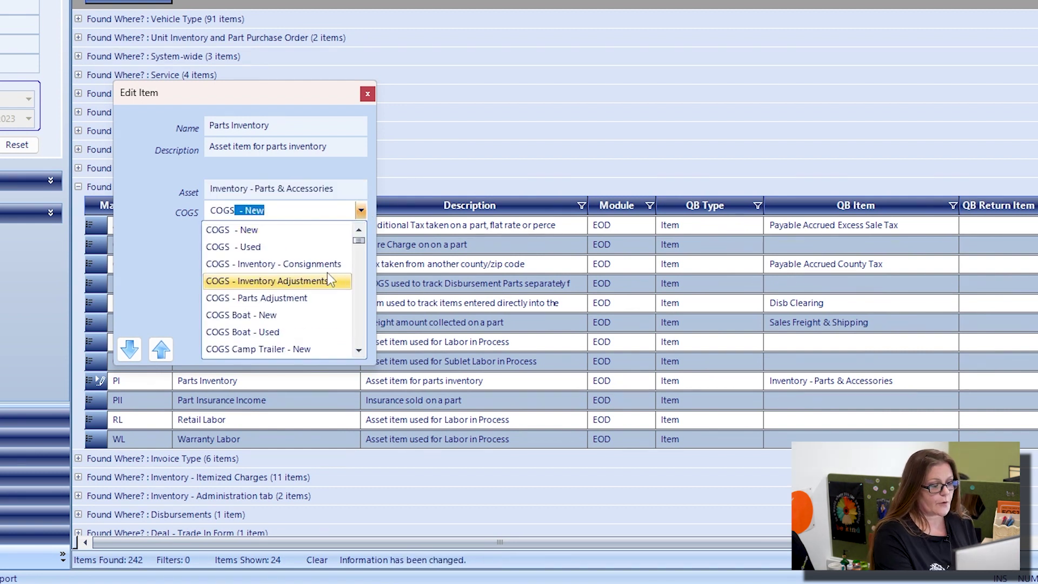
left_click(307, 301)
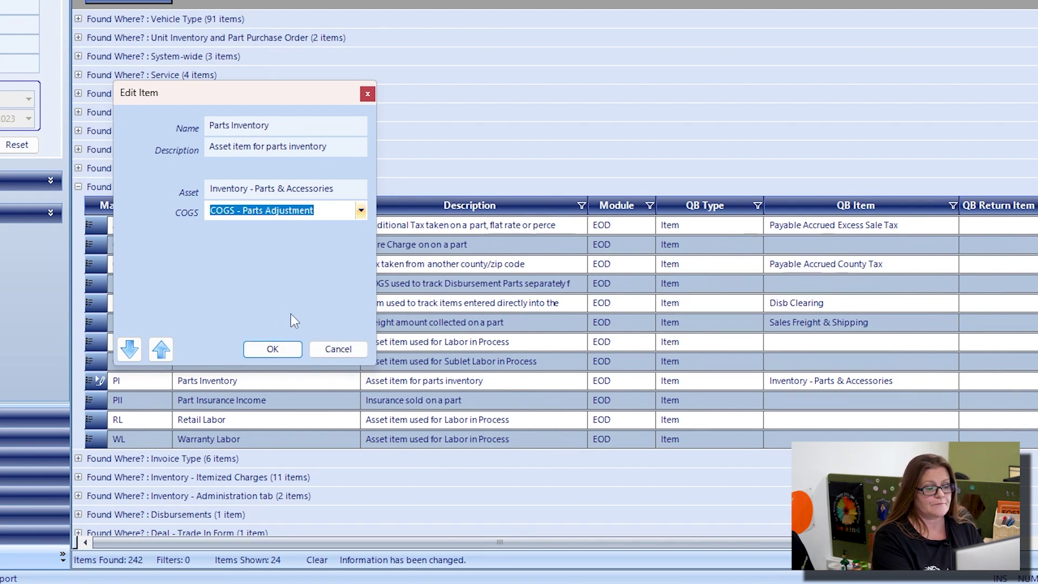
left_click(265, 351)
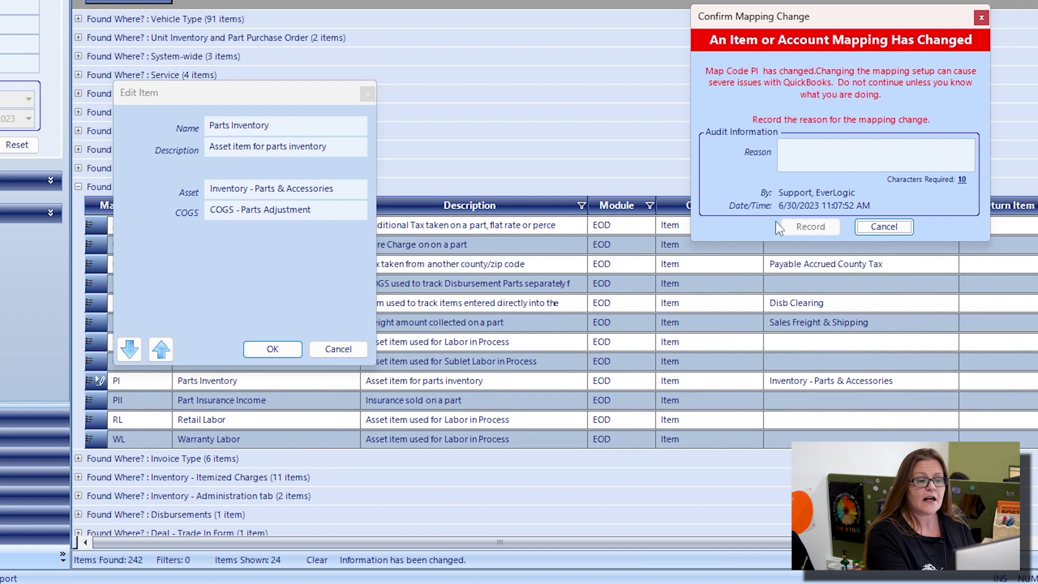
- Record the PI mapping change with the reason "mapped due to eod" and save the map codes
left_click(848, 153)
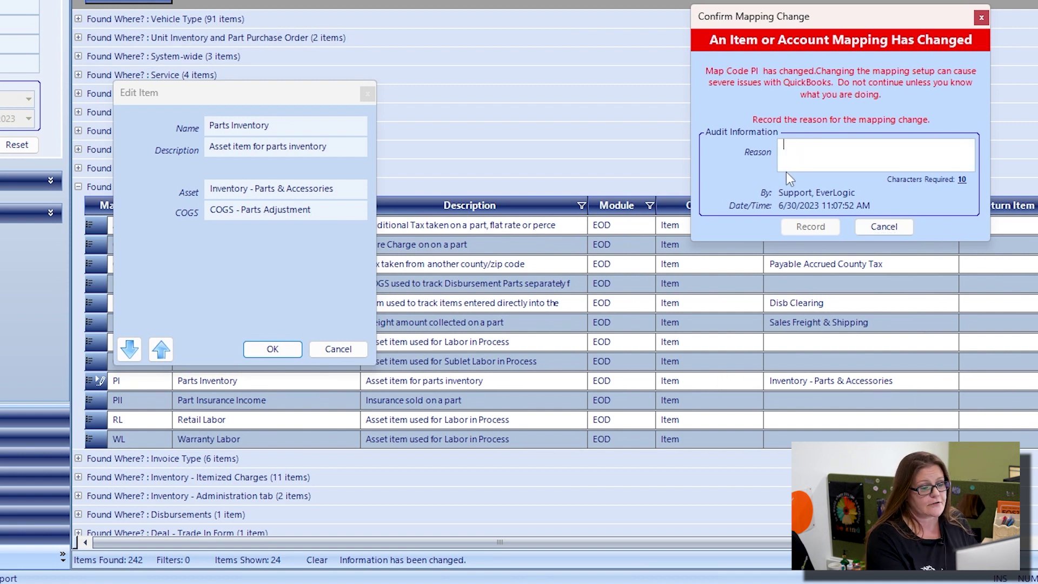
type("mapped due to eod")
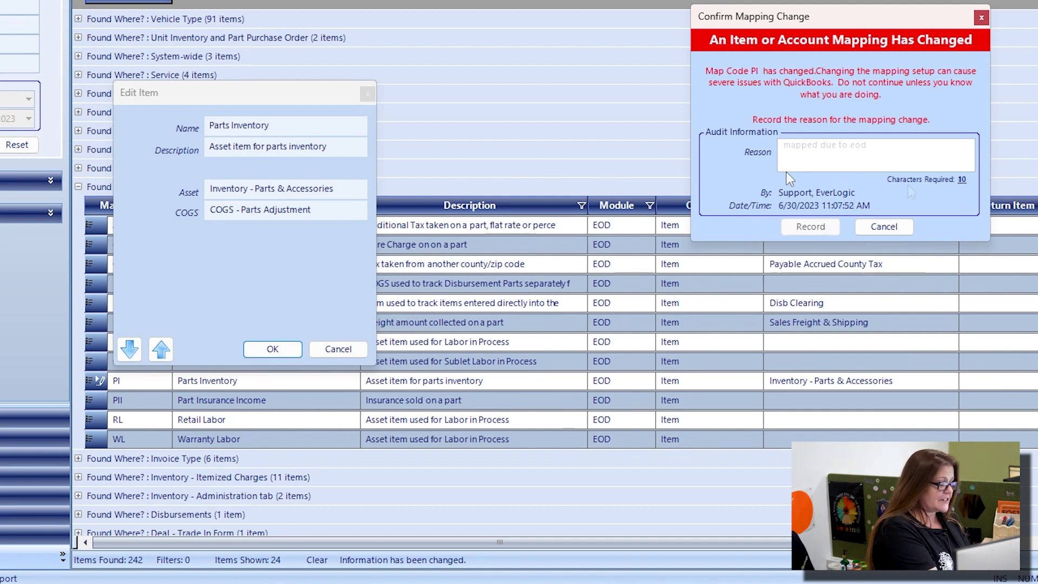
left_click(809, 226)
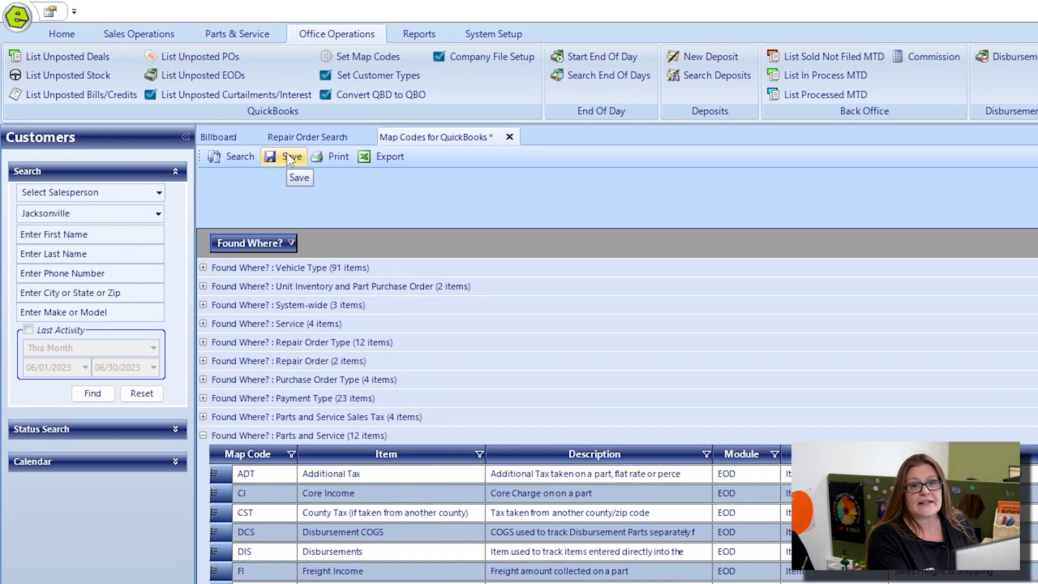
left_click(266, 111)
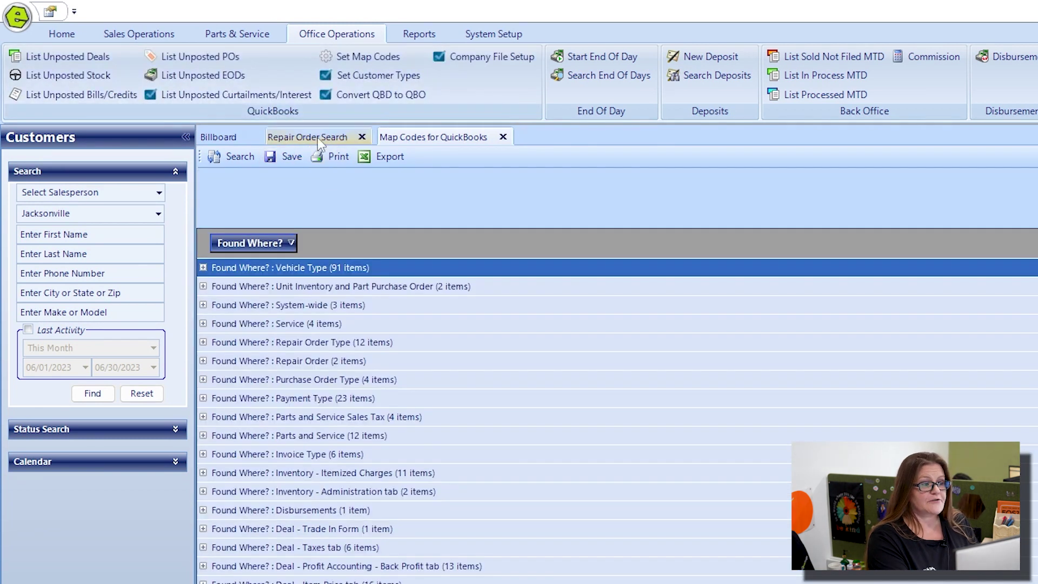
- Return to the unposted end-of-day settlements and send Jacksonville settlement 10490 to QuickBooks
left_click(190, 75)
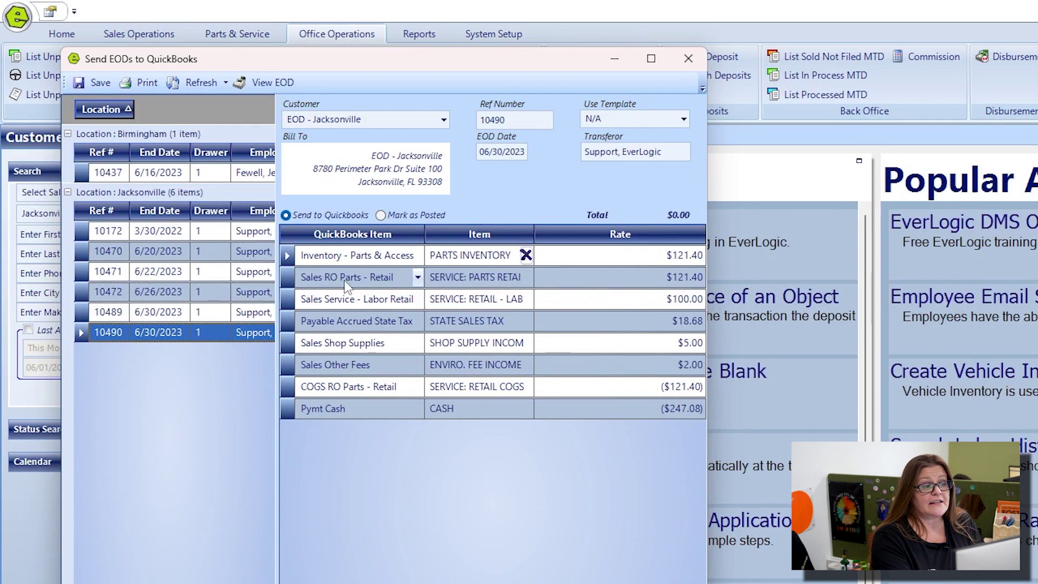
left_click(89, 80)
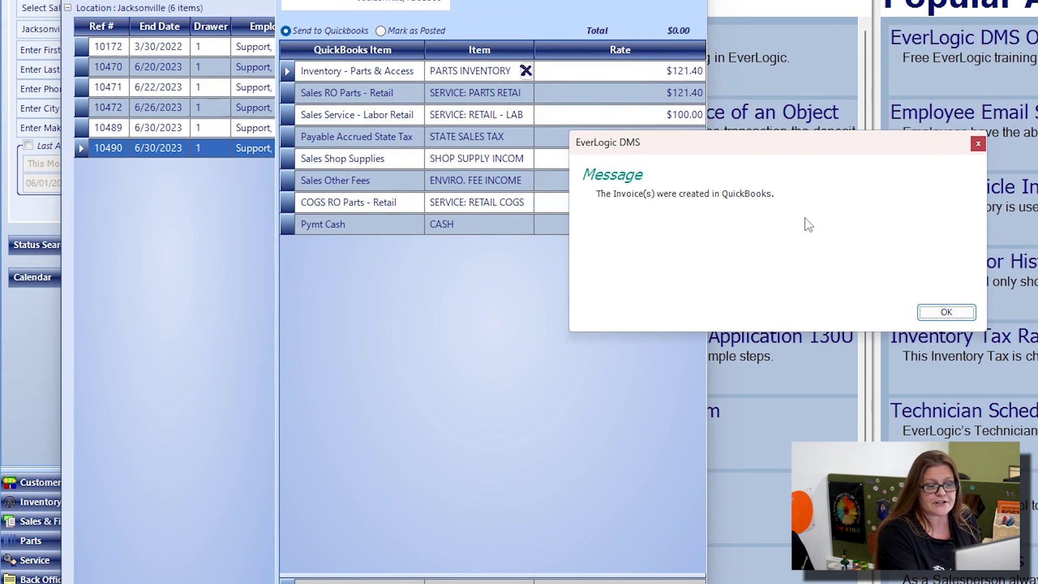
left_click(947, 312)
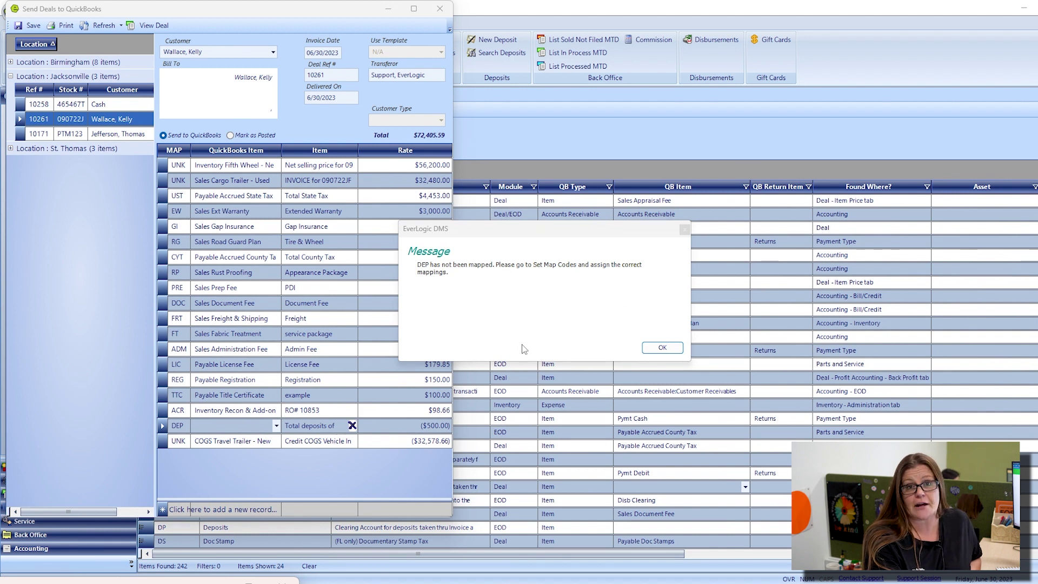
- Leave the unposted deal, open the QuickBooks map codes, remove the Found Where? grouping, and locate the DEP deposit code
left_click(663, 348)
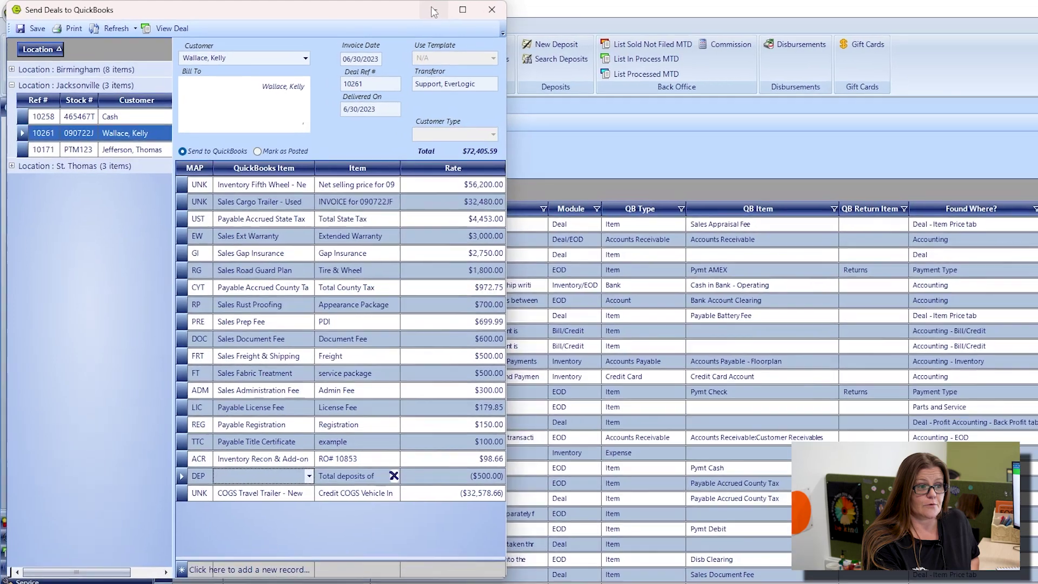
left_click(389, 9)
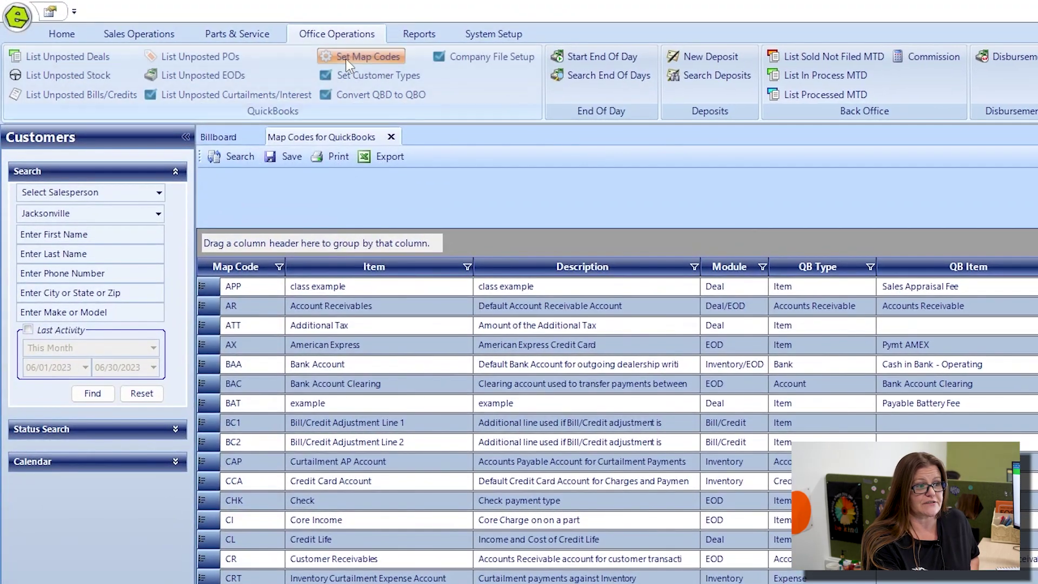
left_click(345, 59)
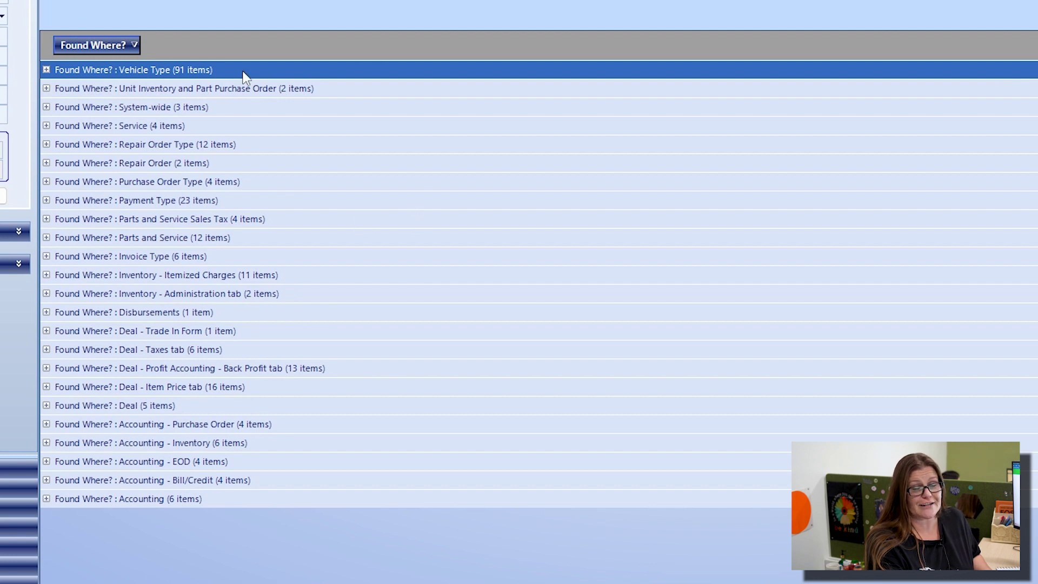
left_click_drag(101, 45, 539, 219)
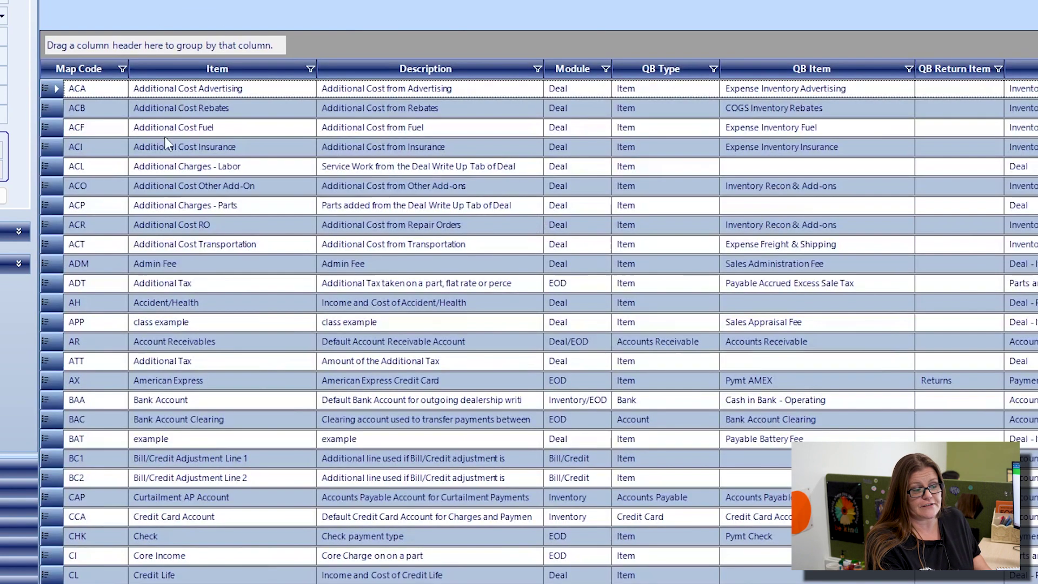
scroll(116, 102, "down", 20)
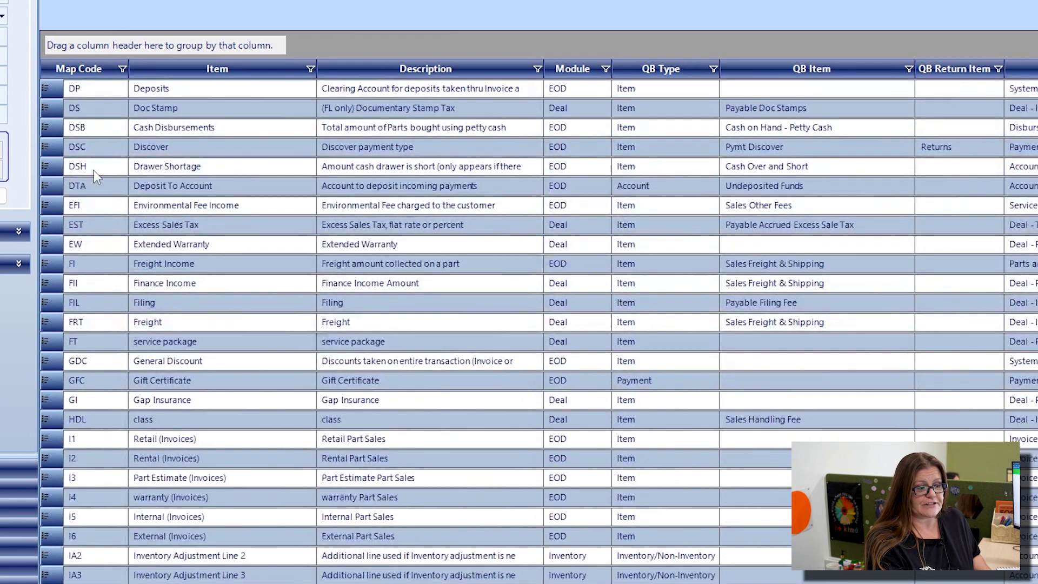
scroll(92, 109, "up", 1)
scroll(87, 106, "up", 1)
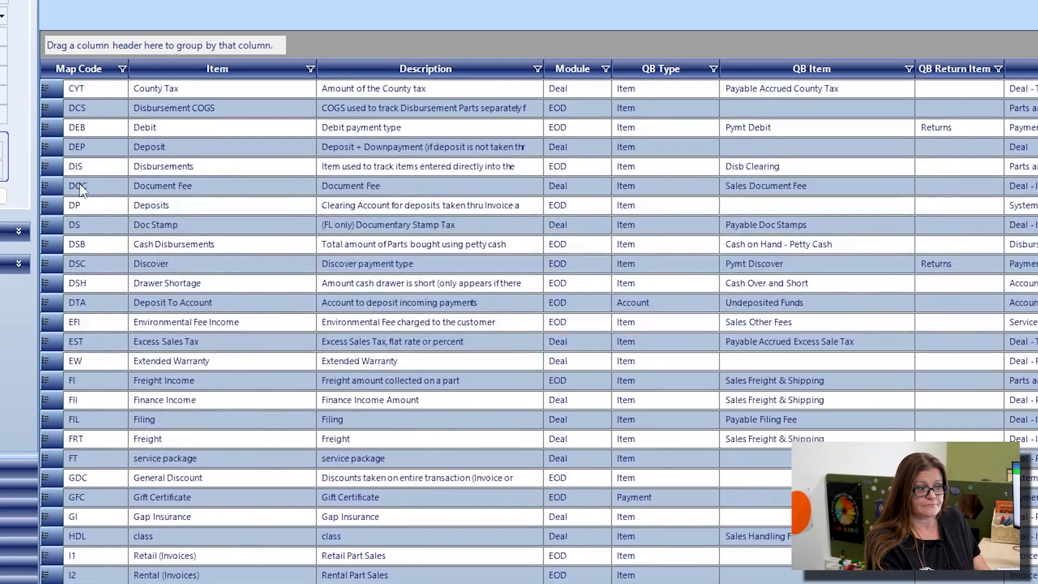
- Edit the DEP Deposit map code and assign it to the QuickBooks item Customer Deposits
left_click(62, 149)
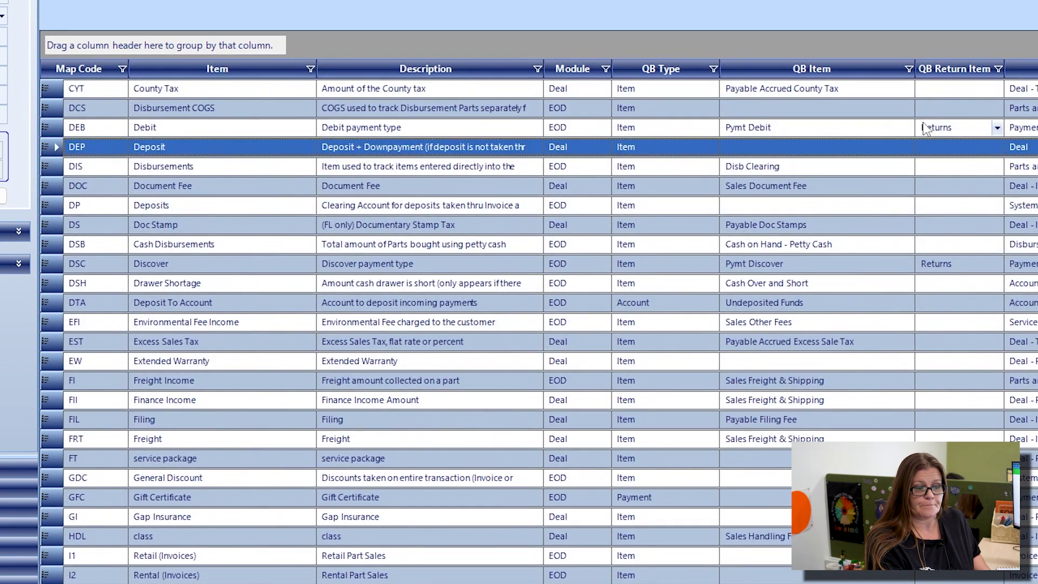
left_click(876, 151)
left_click(871, 154)
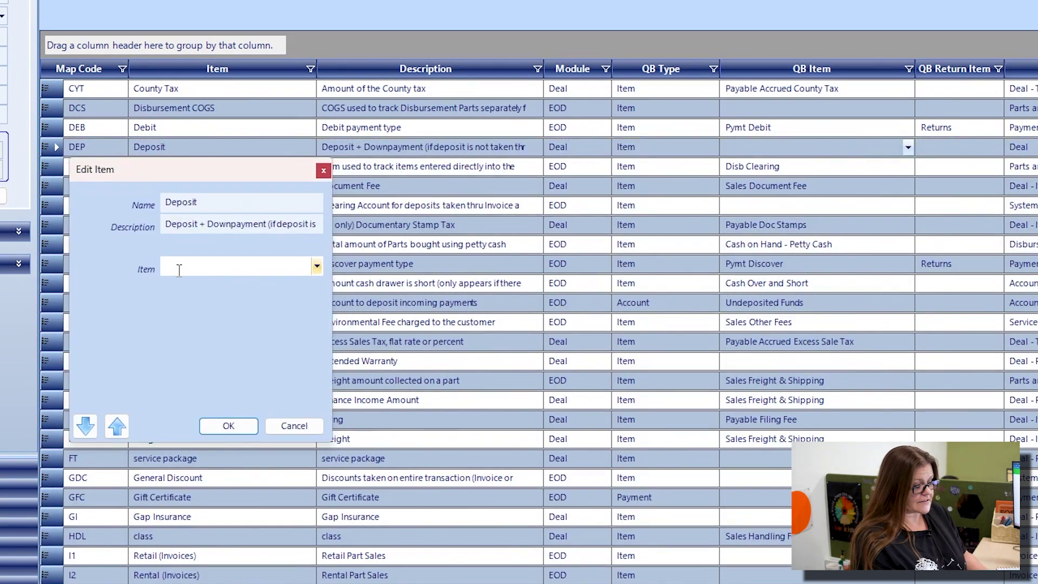
type("Customer Deposits")
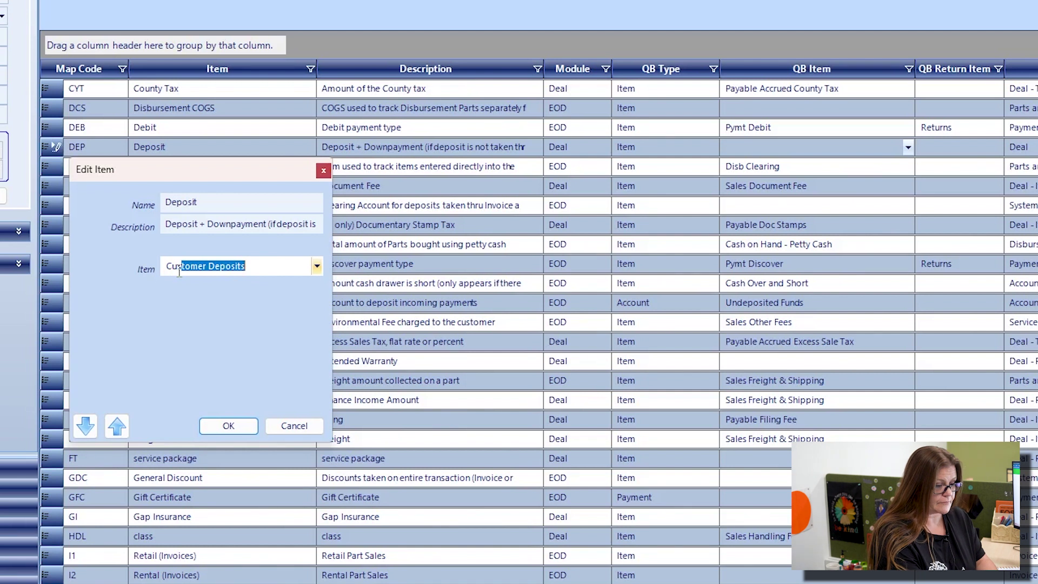
left_click(317, 270)
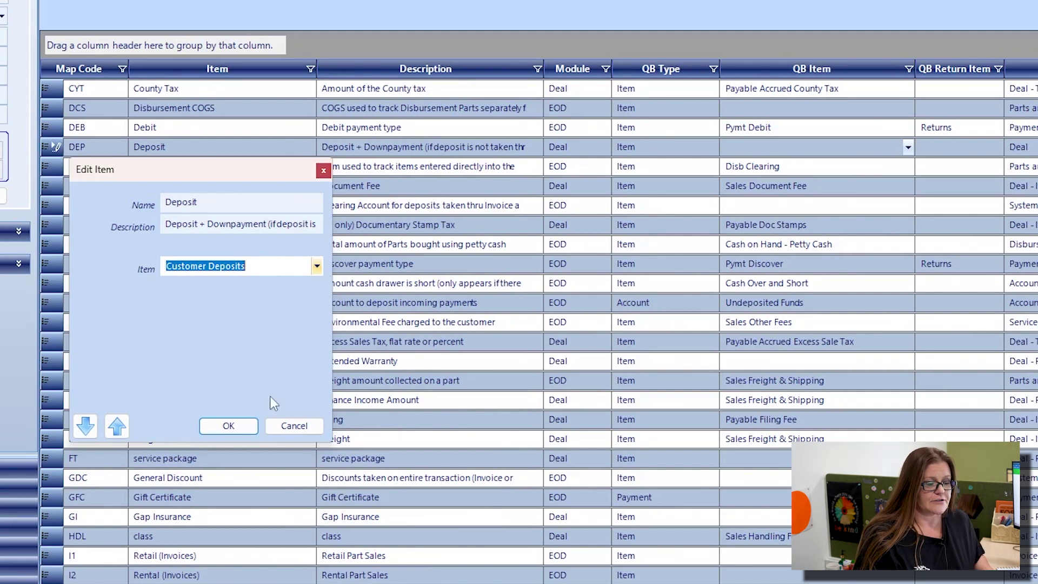
left_click(251, 426)
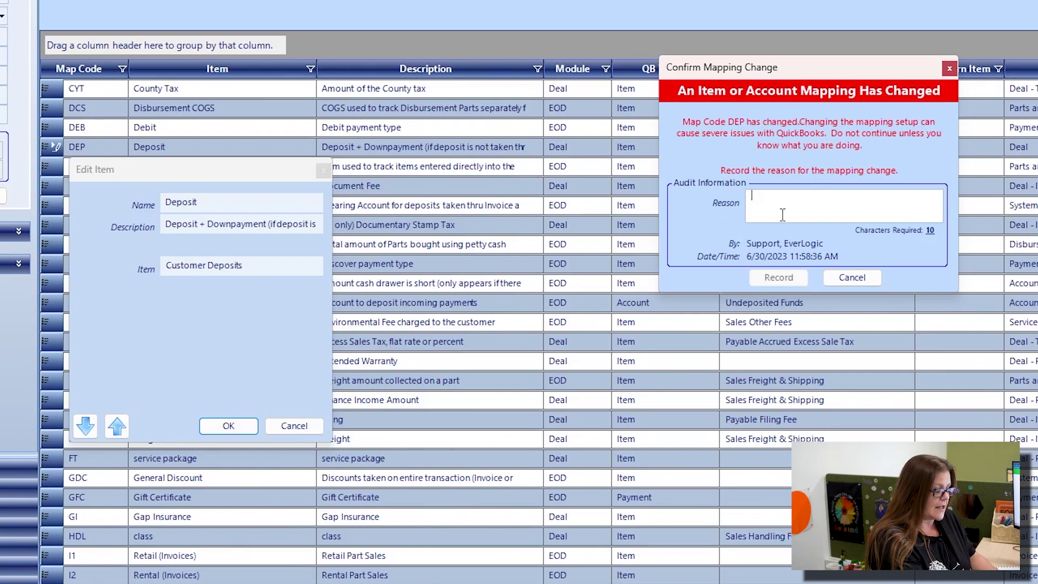
- Record the DEP mapping change with the reason "mapped for test" and save the map codes
type("mapped ")
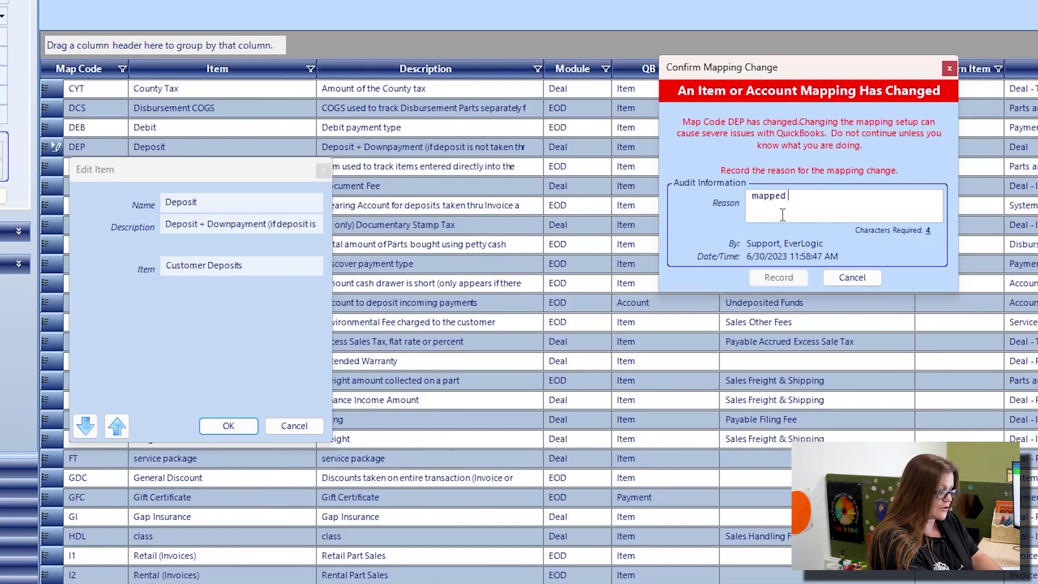
type("for test")
left_click(786, 277)
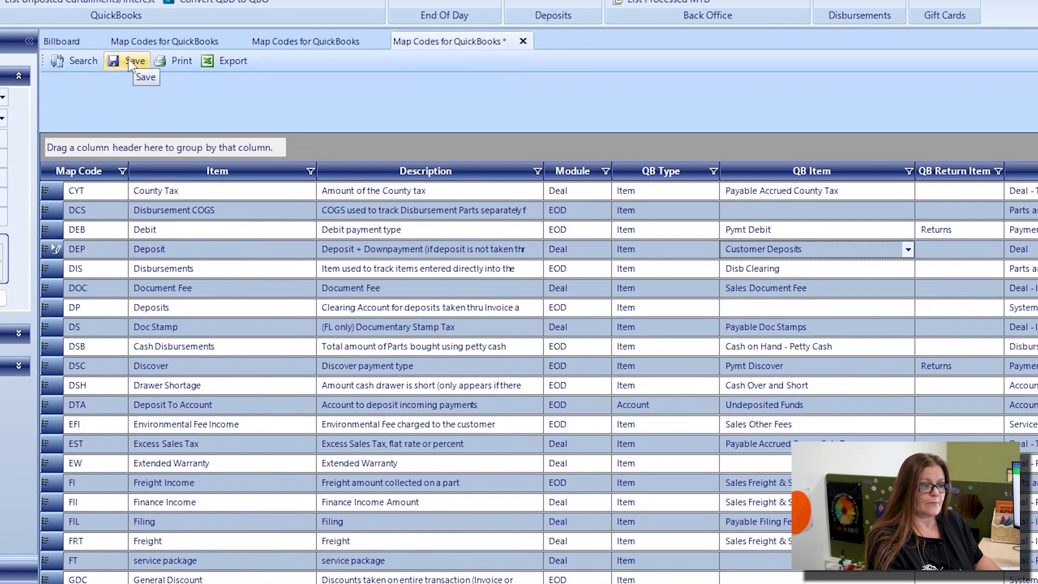
left_click(129, 61)
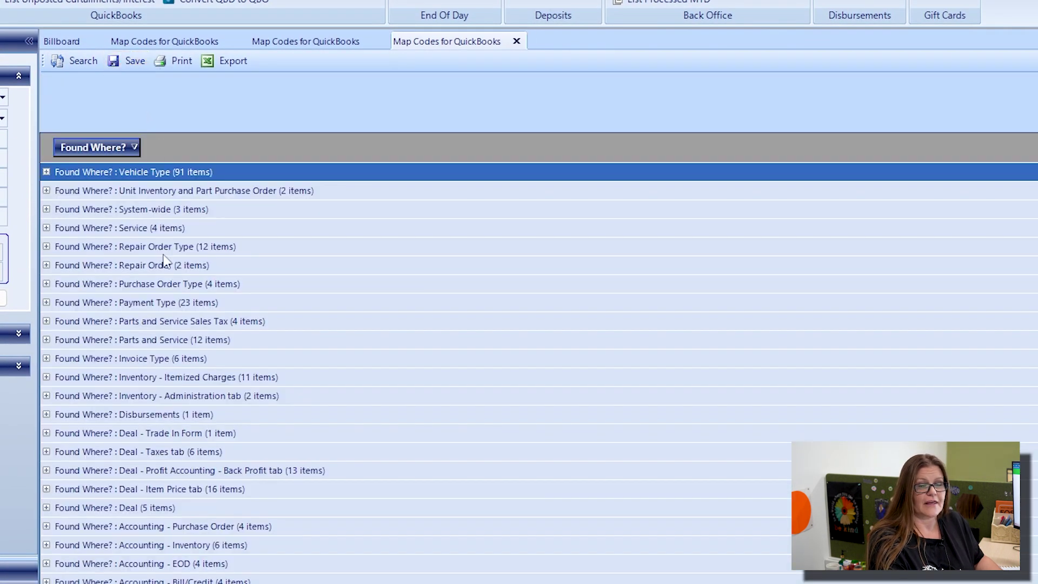